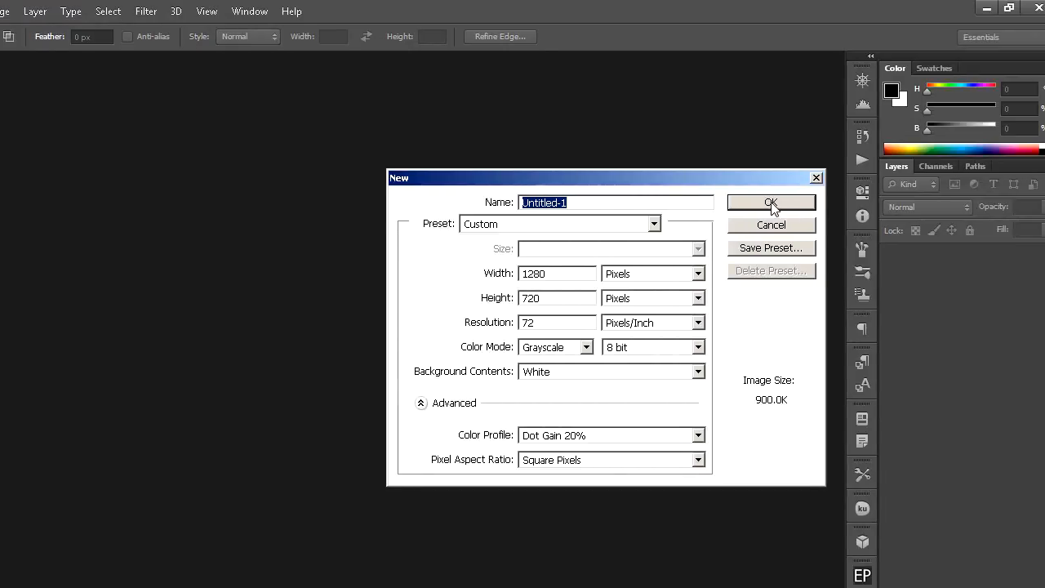
- Create a 1280 × 720 px grayscale document at 72 pixels/inch and fill its background with black
click(770, 202)
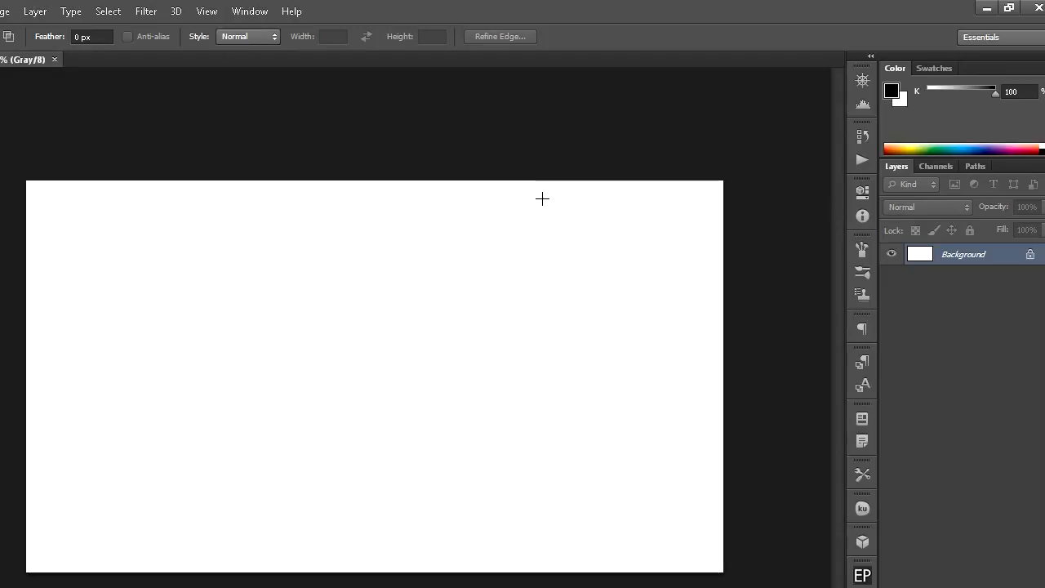
key(alt+BackSpace)
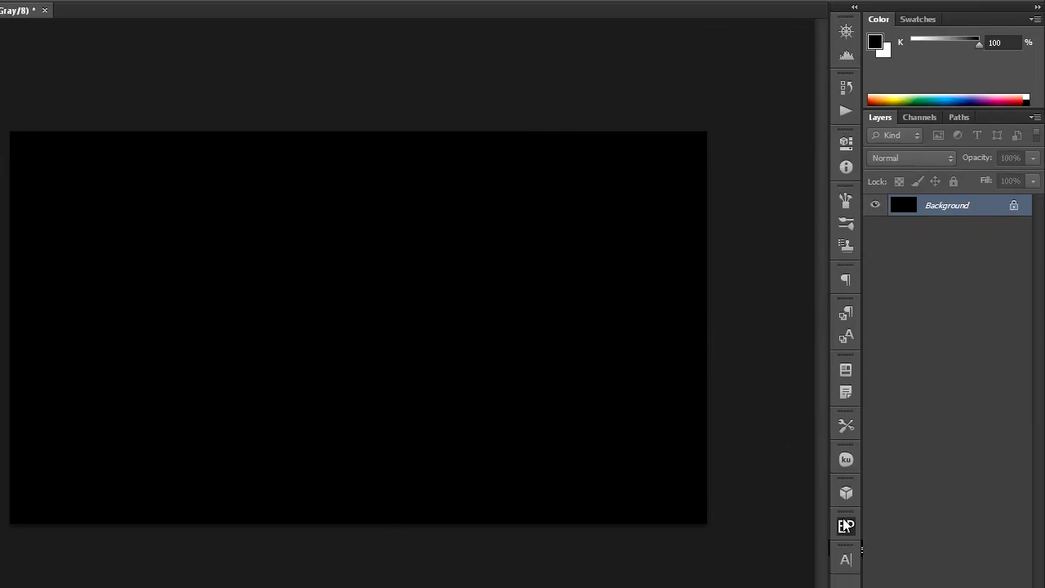
- Add a new empty layer above the background and set the splatter brush size to 453 px
click(993, 546)
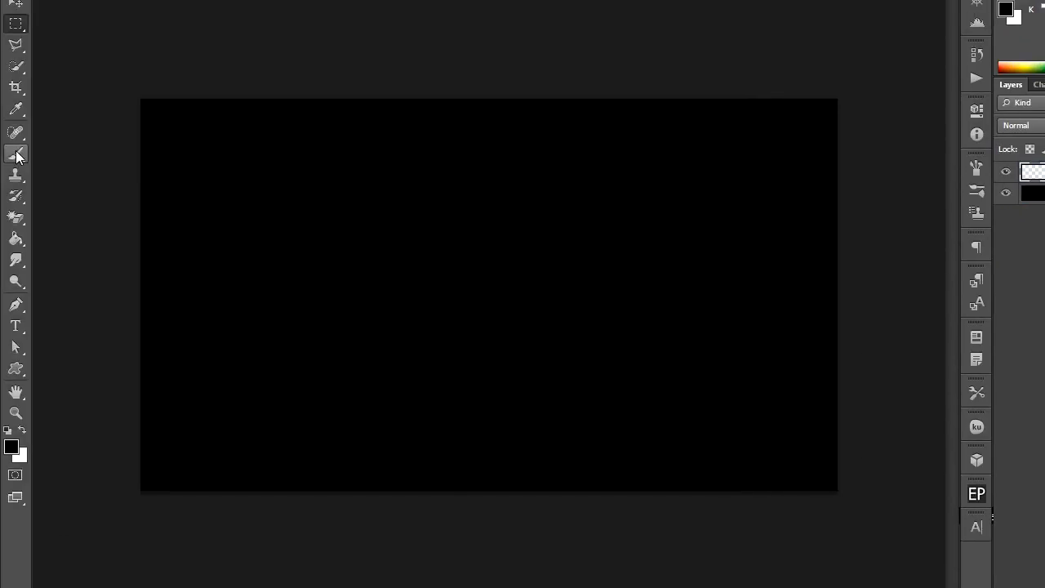
click(17, 156)
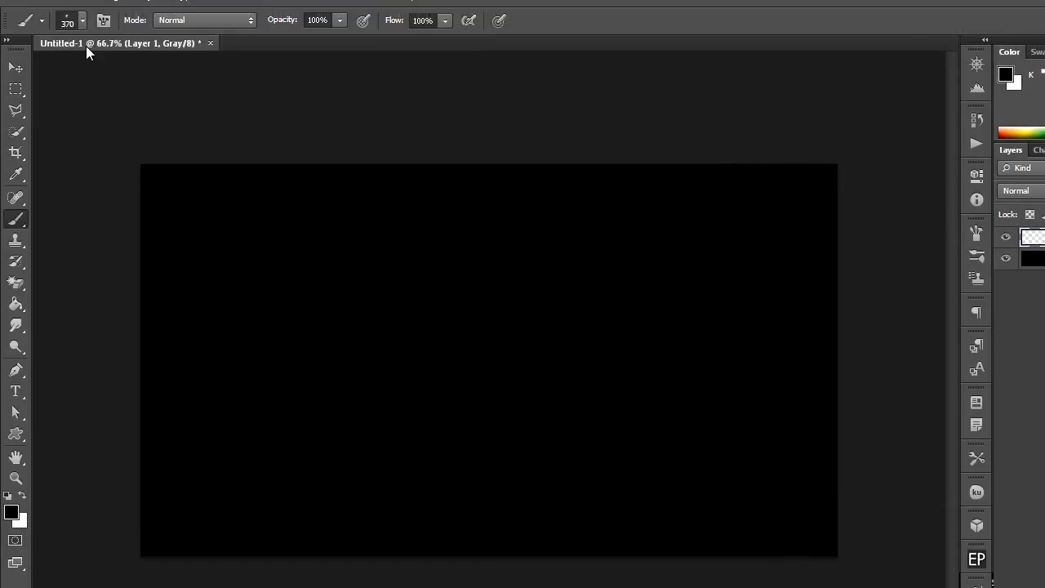
click(83, 36)
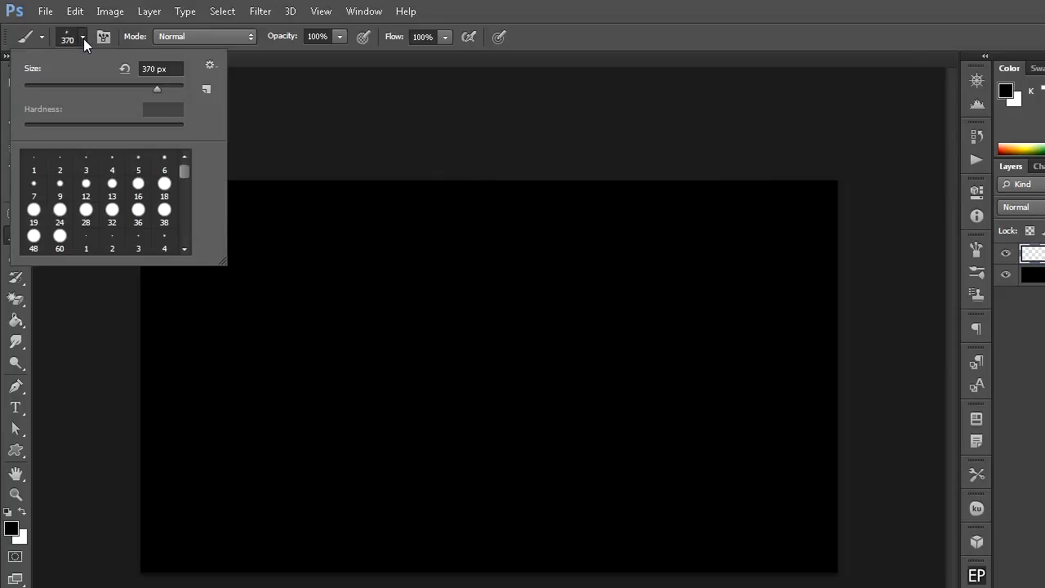
click(163, 85)
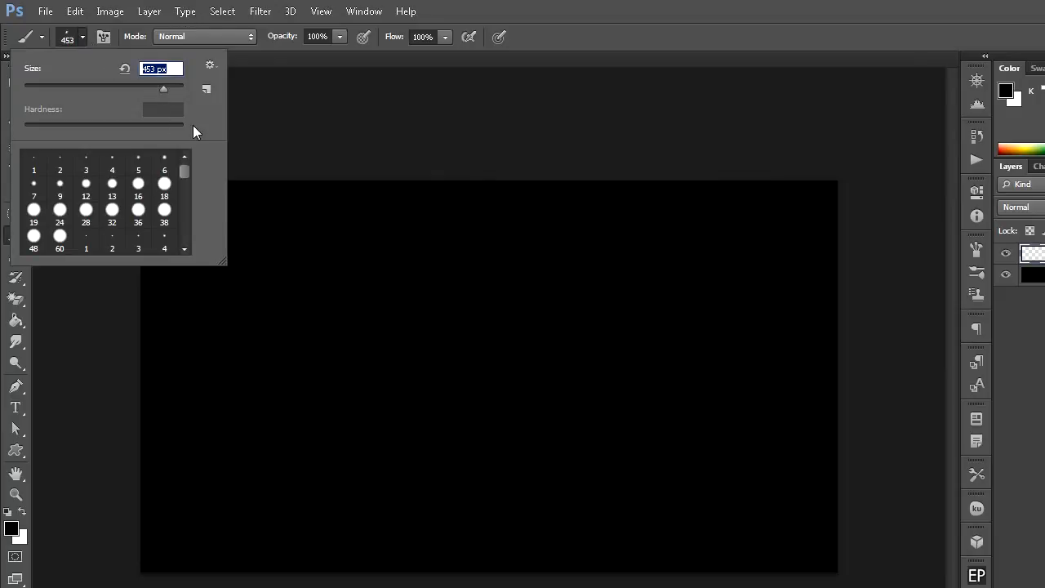
key(Return)
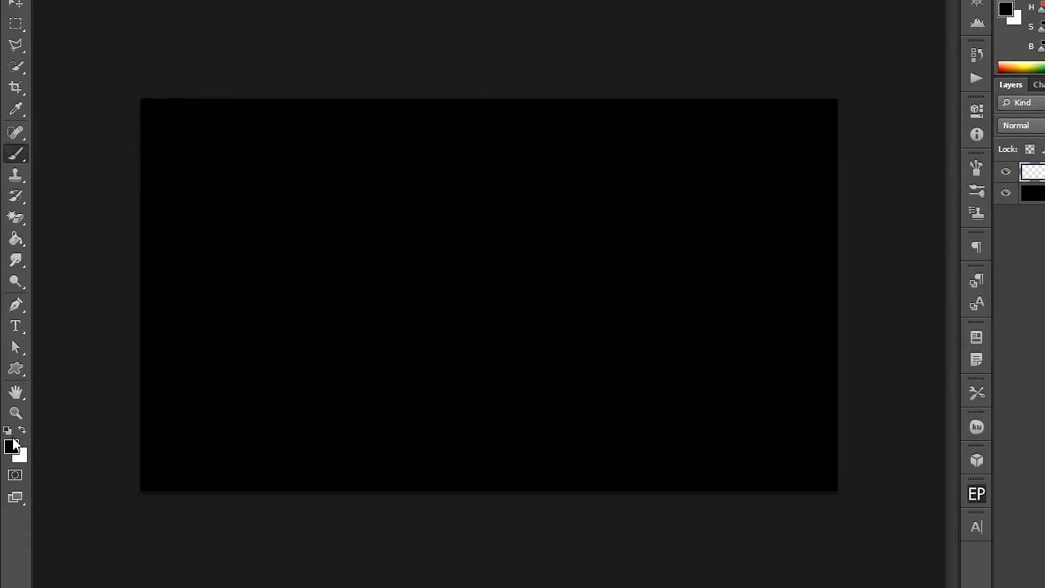
- Stamp seven red (#ff0000) splatters with the Brush tool around the canvas edges on Layer 1
click(11, 511)
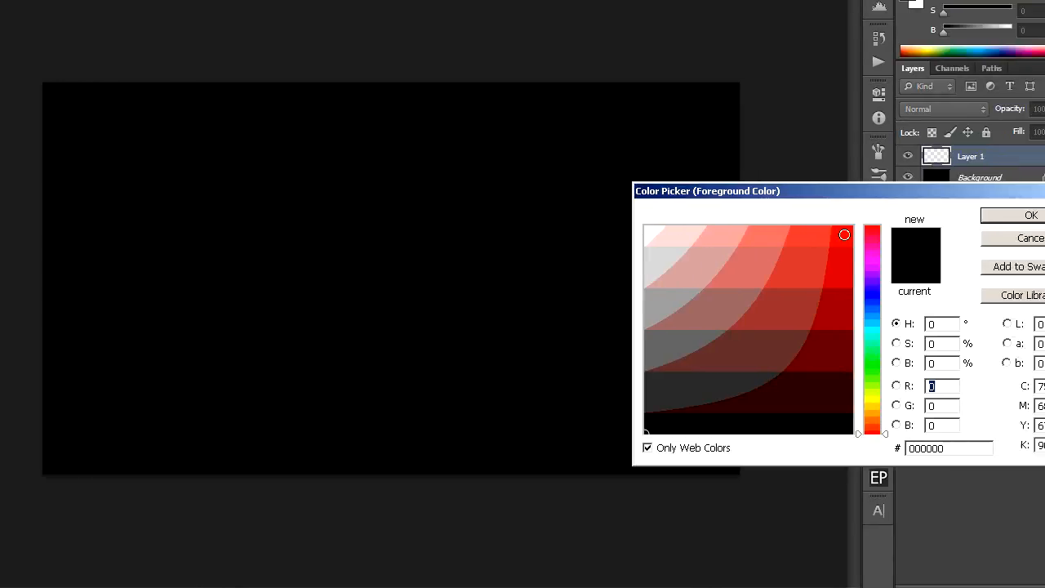
click(941, 235)
click(998, 215)
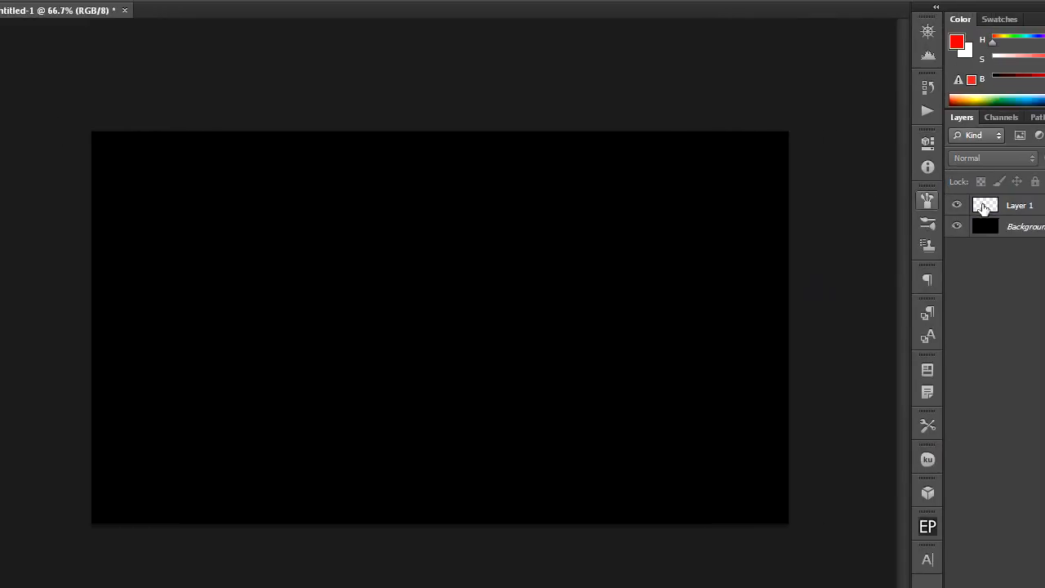
click(113, 64)
click(340, 62)
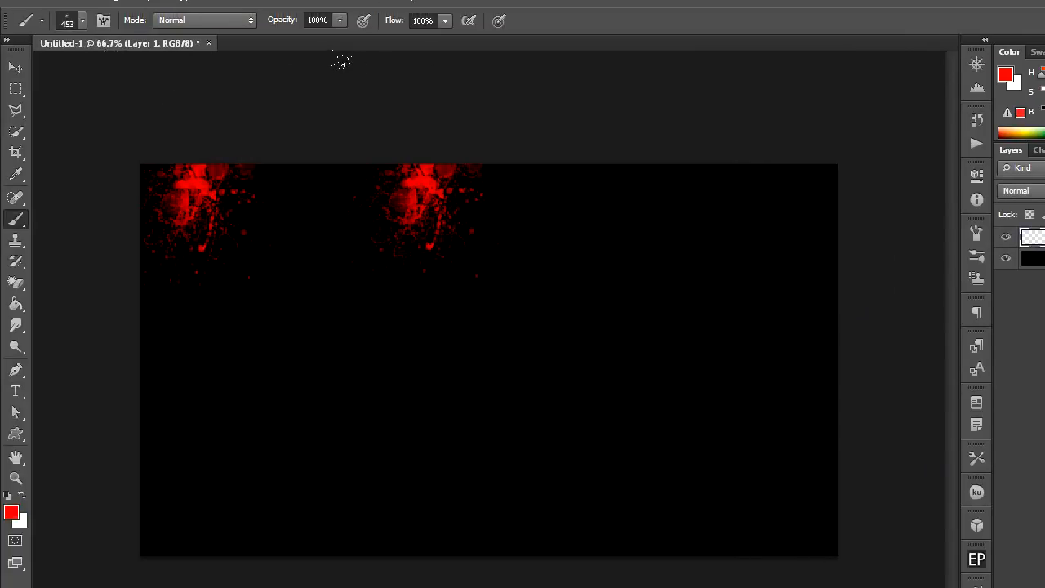
click(580, 53)
click(730, 200)
click(539, 418)
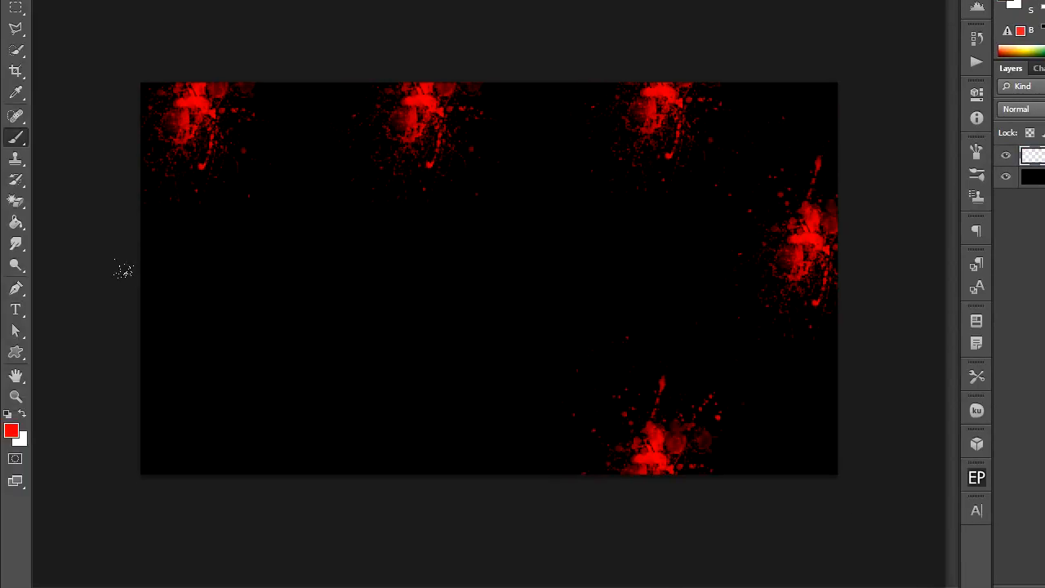
click(90, 352)
click(310, 306)
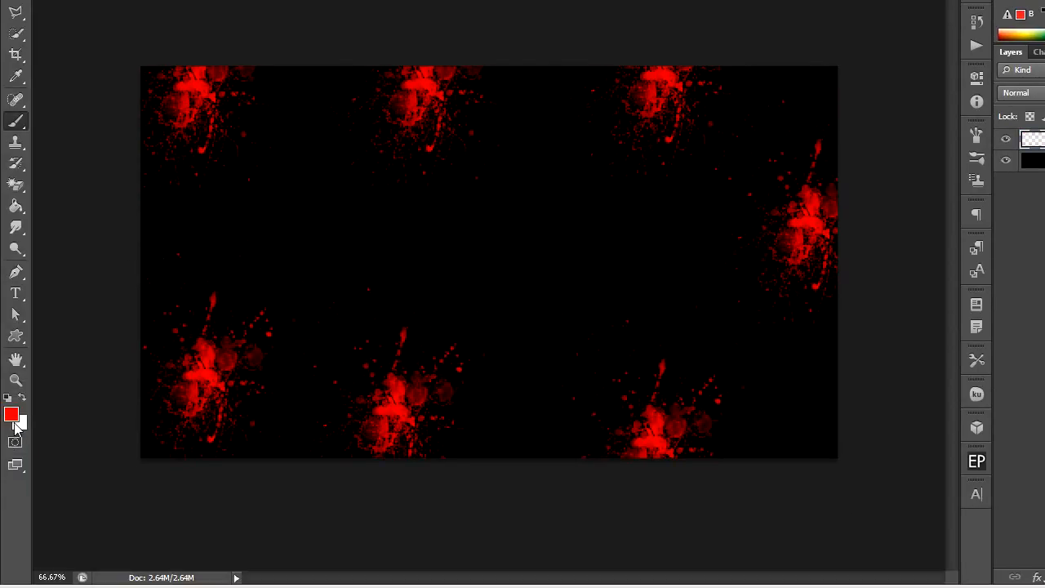
- Stamp seven magenta (#ff00ff) splatters between the red ones around the canvas edges on Layer 1
click(11, 430)
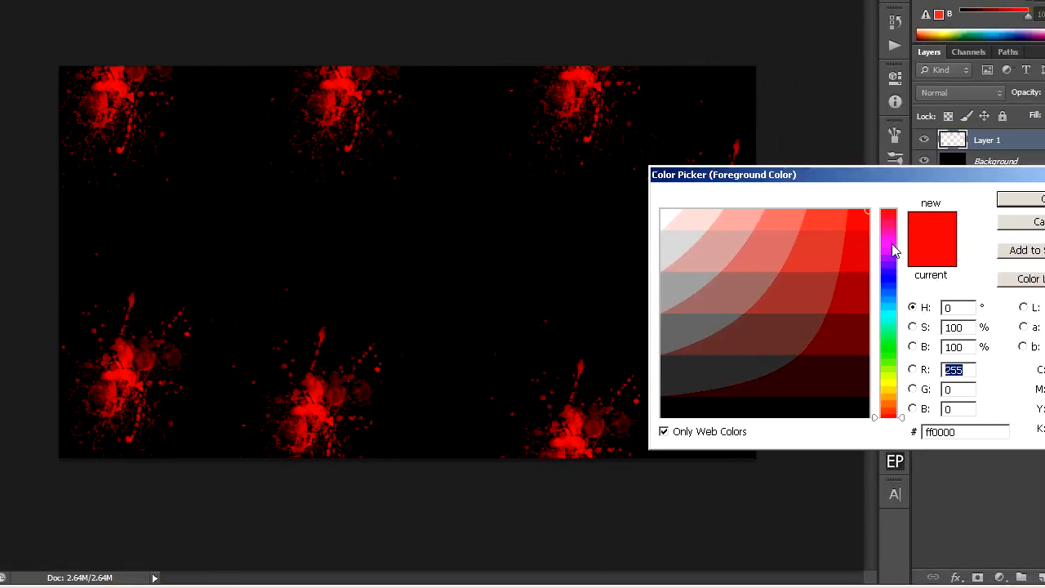
click(891, 244)
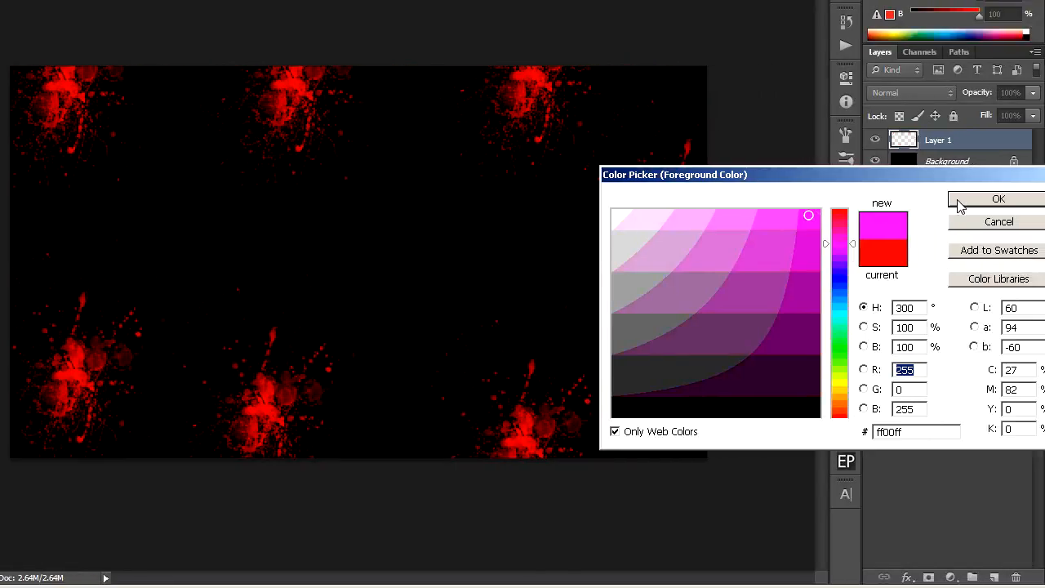
click(966, 199)
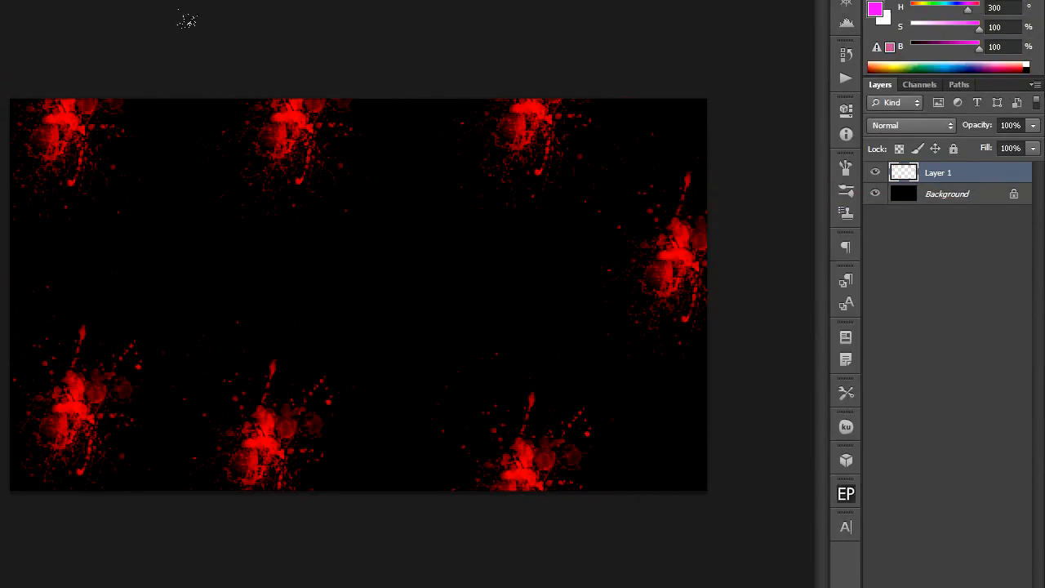
click(202, 82)
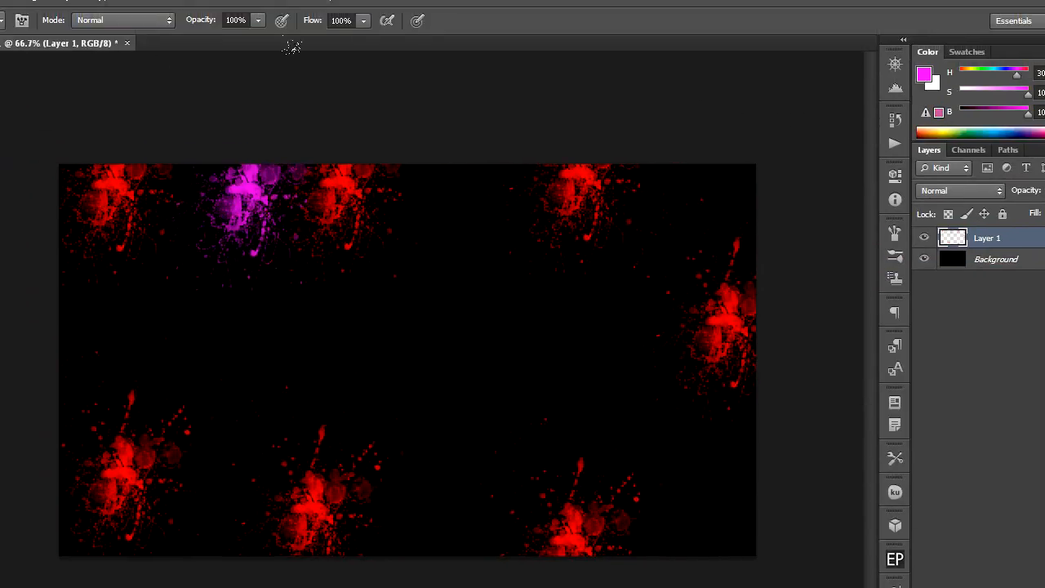
click(364, 51)
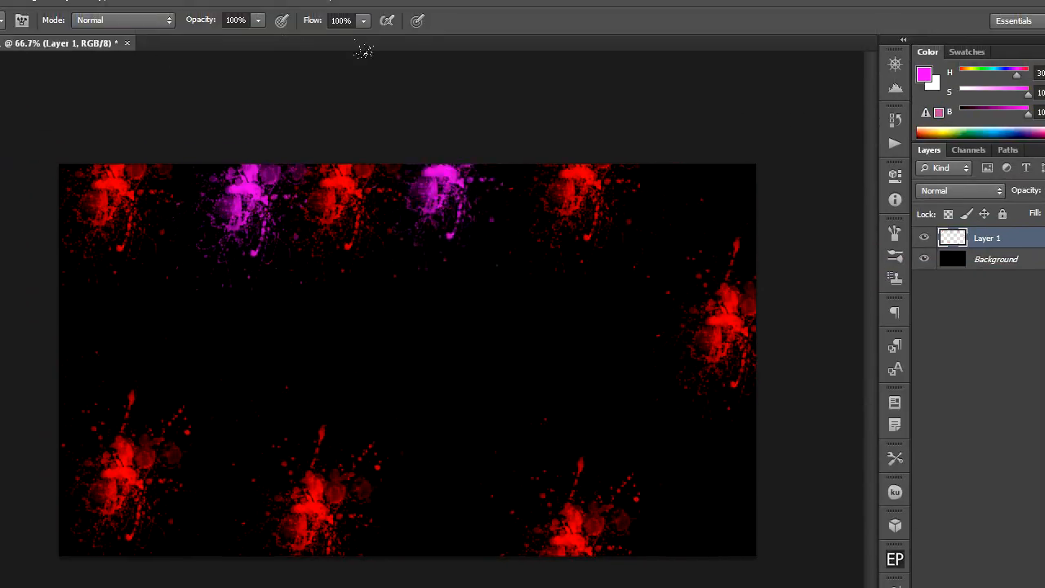
click(608, 74)
click(623, 320)
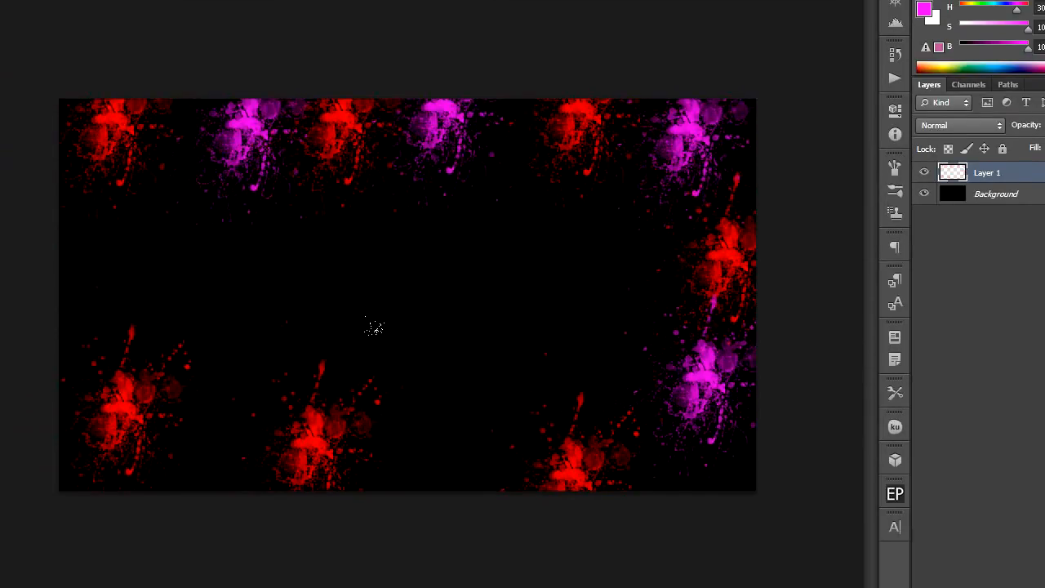
click(373, 328)
click(141, 316)
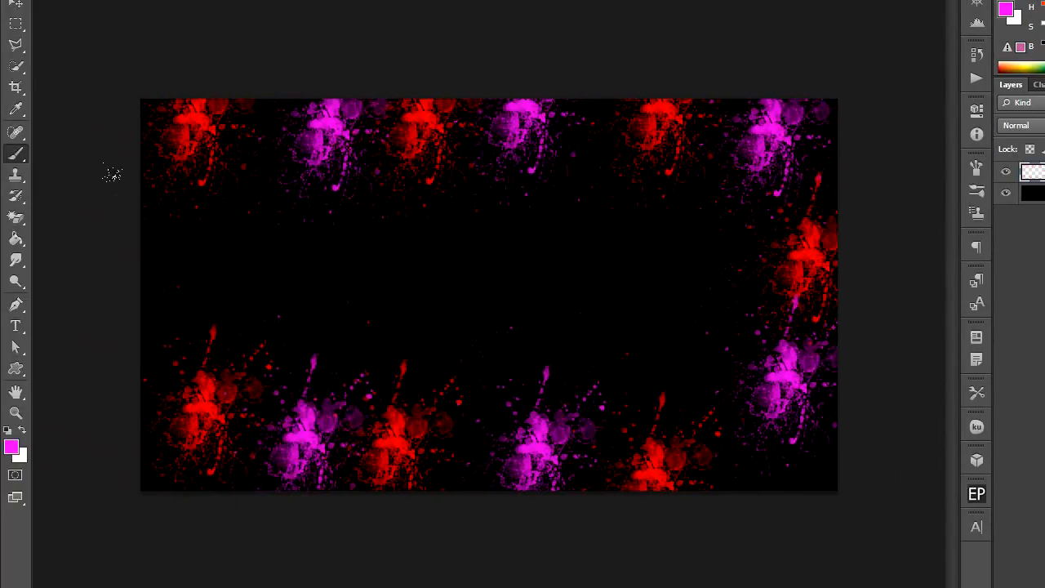
click(111, 173)
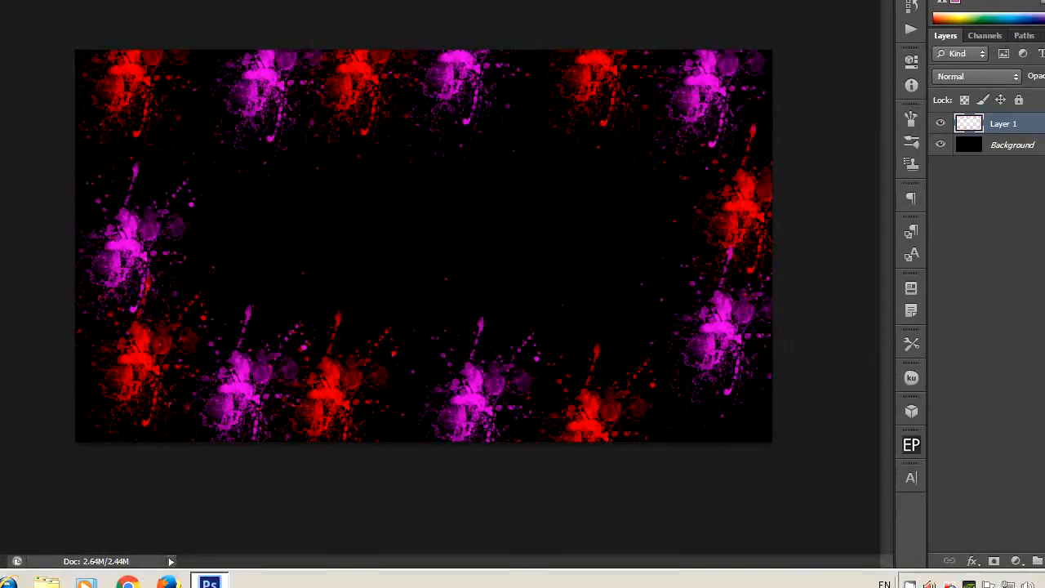
- Add a new layer above Layer 1 and set the foreground colour to green (#00ff00)
click(1026, 544)
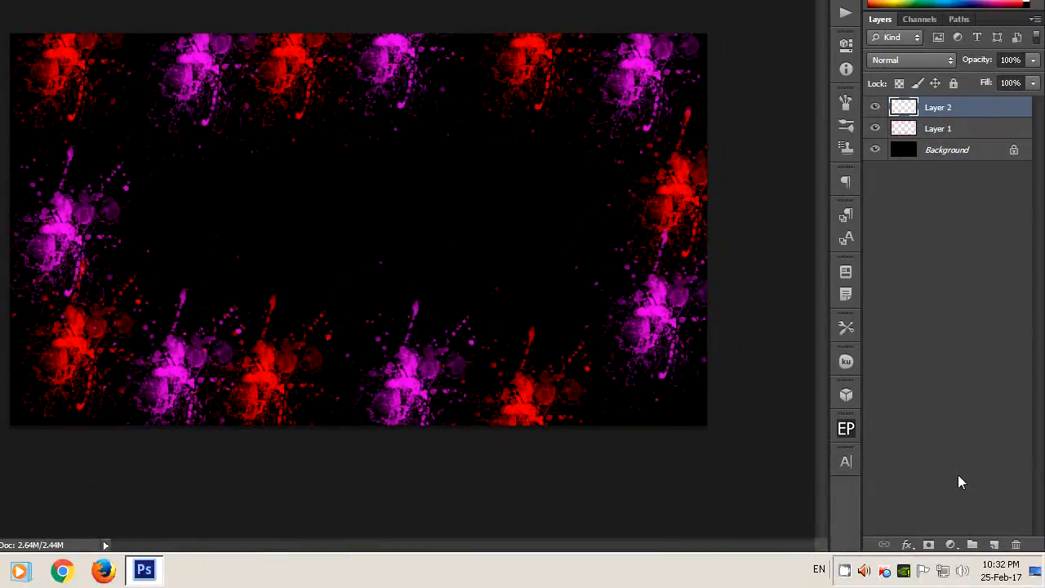
click(880, 6)
click(888, 313)
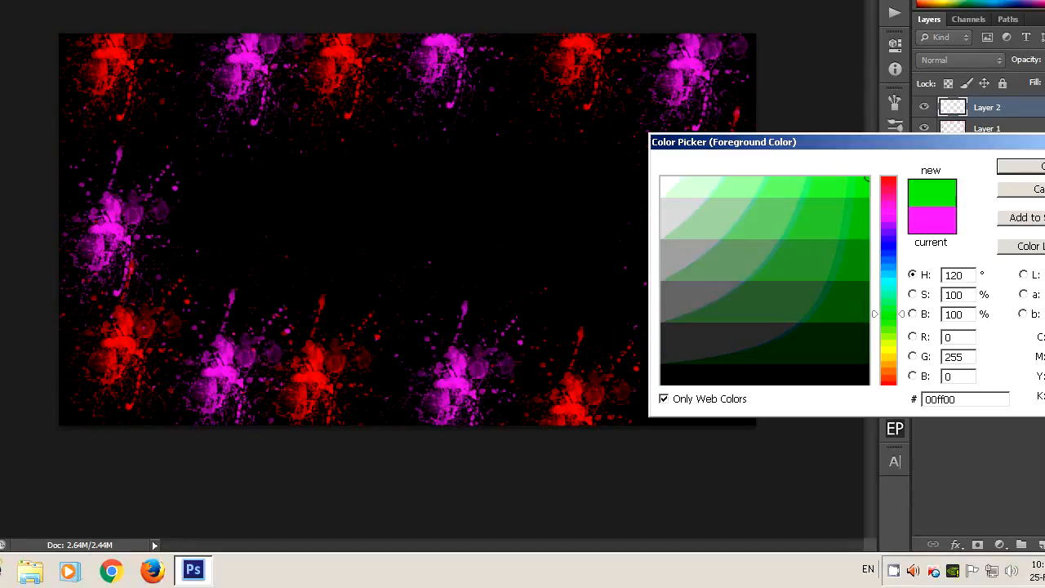
click(1028, 167)
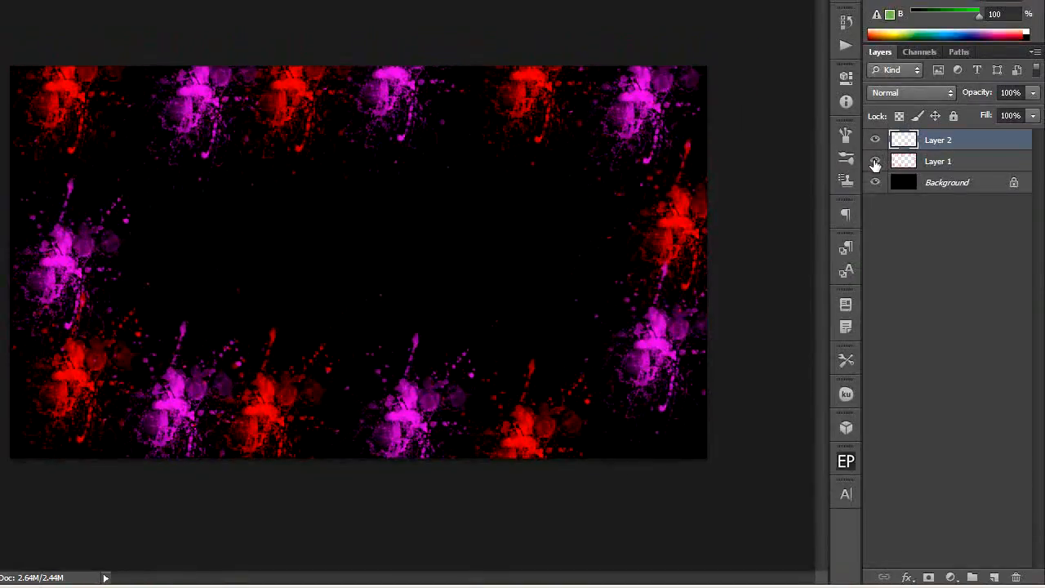
- Hide Layer 1 and stamp nine green splatters around the canvas edges on Layer 2
click(875, 162)
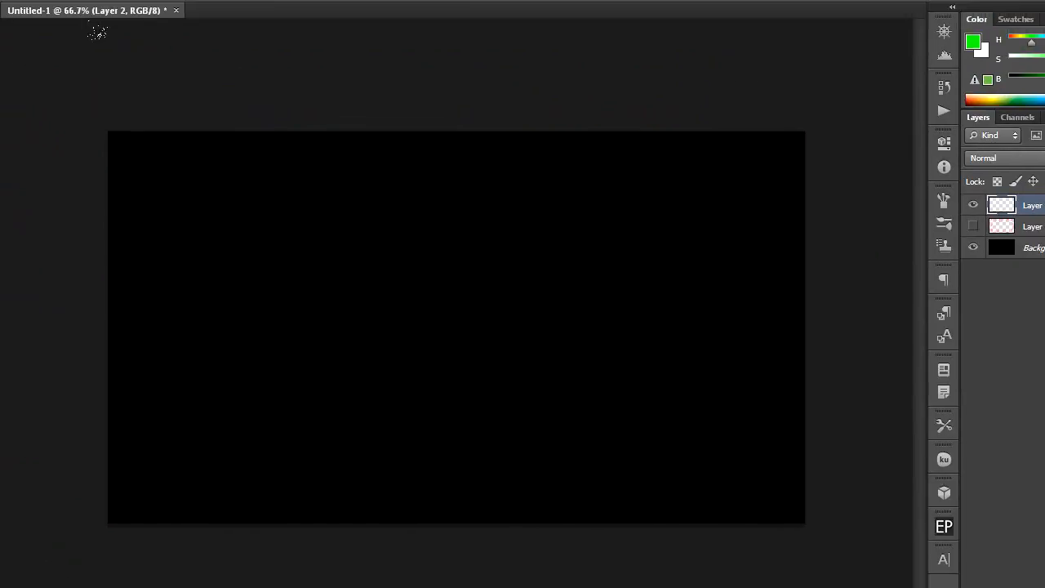
click(286, 63)
click(498, 62)
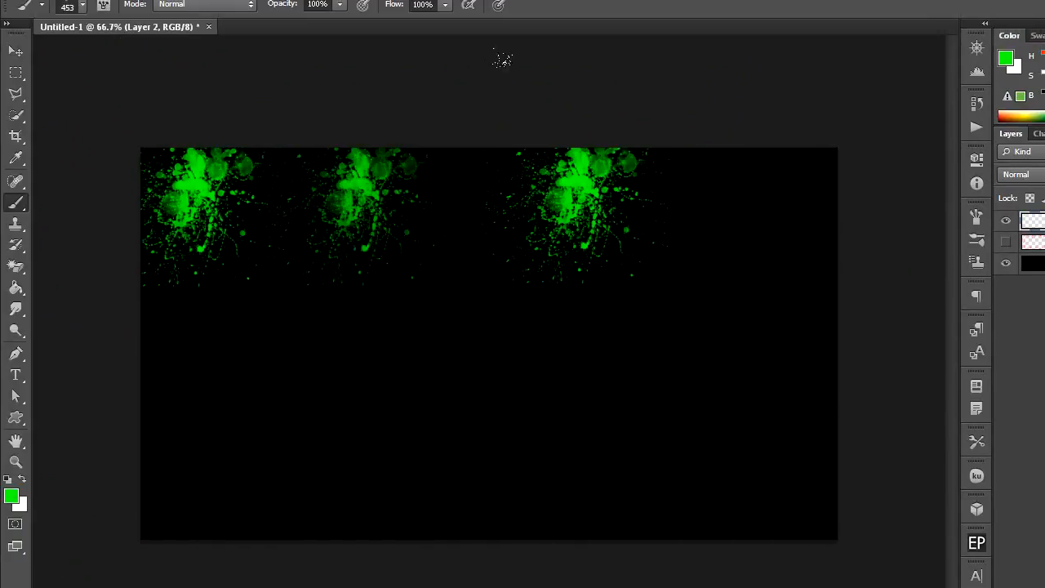
click(710, 63)
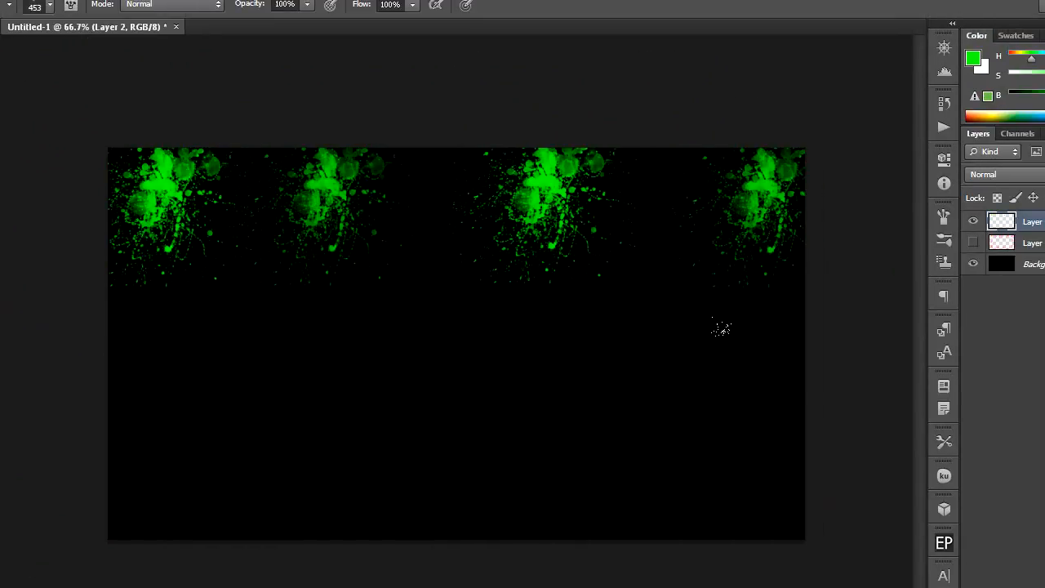
click(695, 287)
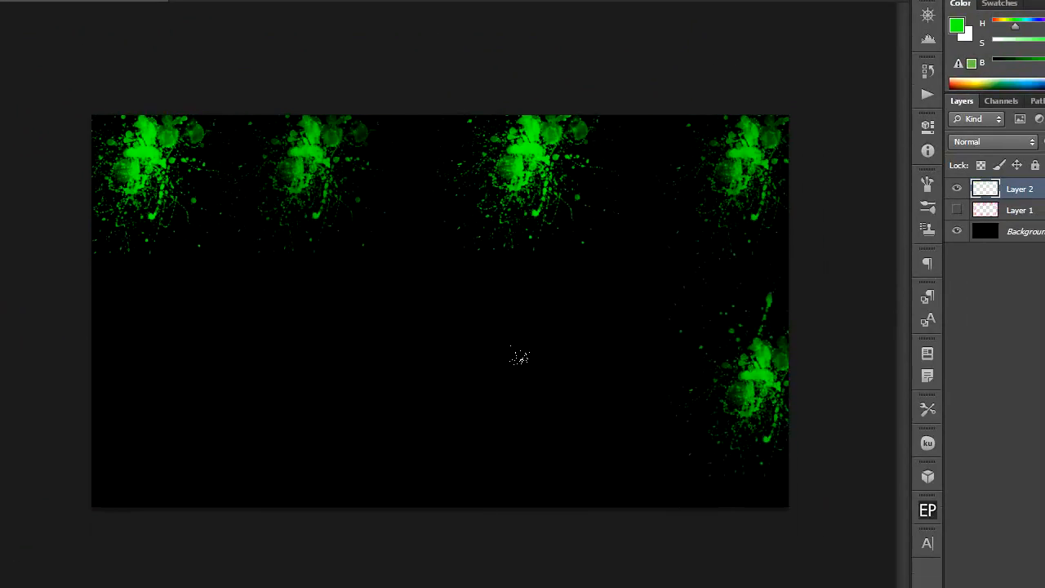
click(534, 383)
click(284, 381)
click(159, 412)
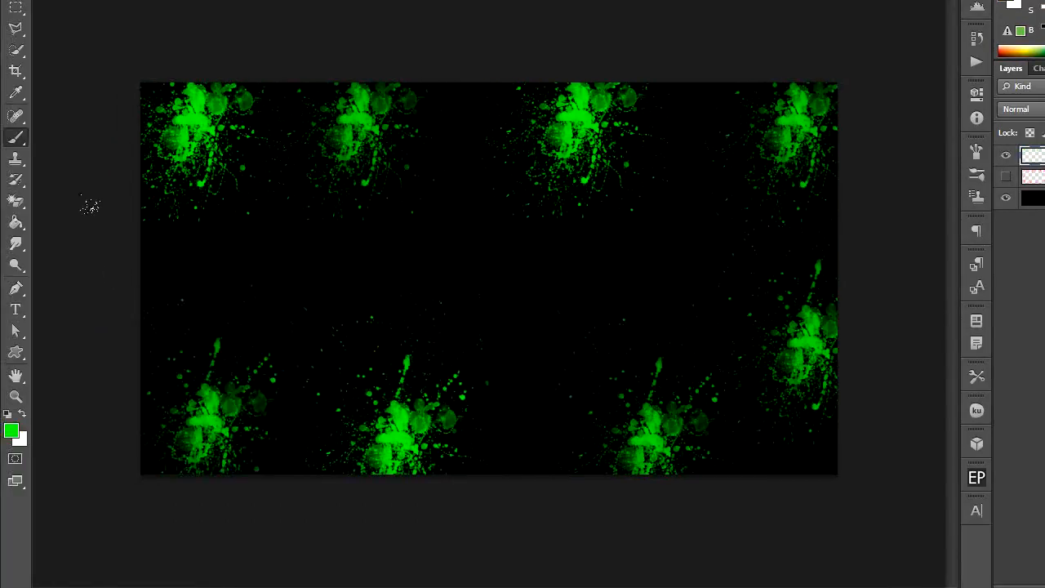
click(127, 290)
- Stamp pale yellow (hue 60°) splatters between the green ones around all canvas edges on Layer 2
click(18, 431)
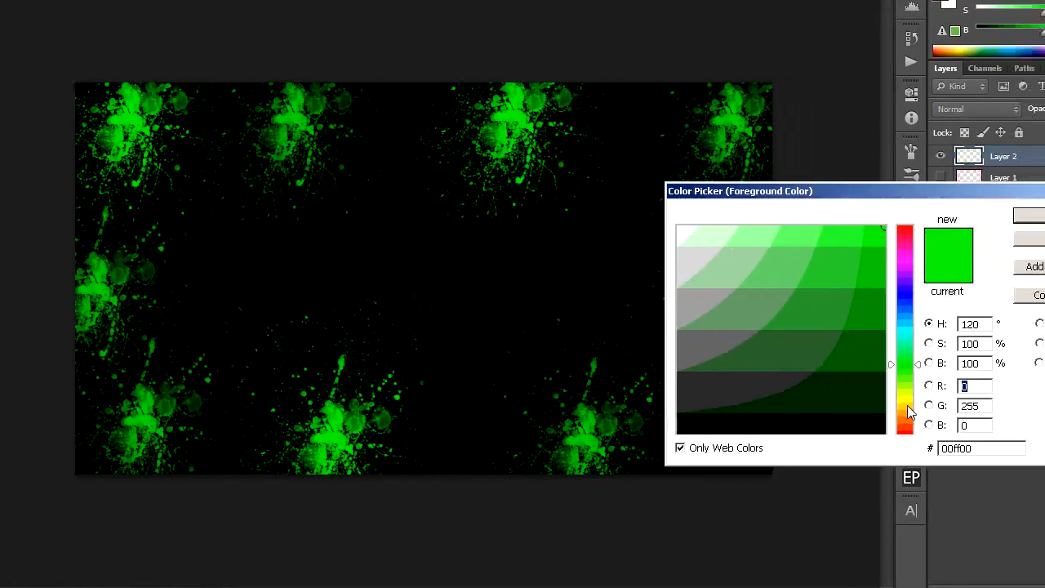
click(972, 407)
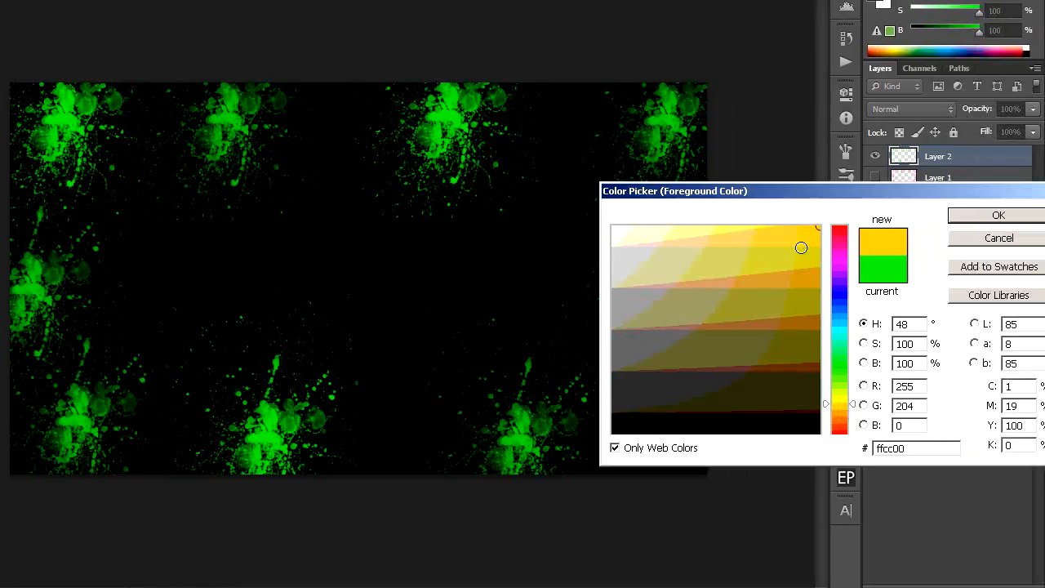
click(734, 226)
click(987, 215)
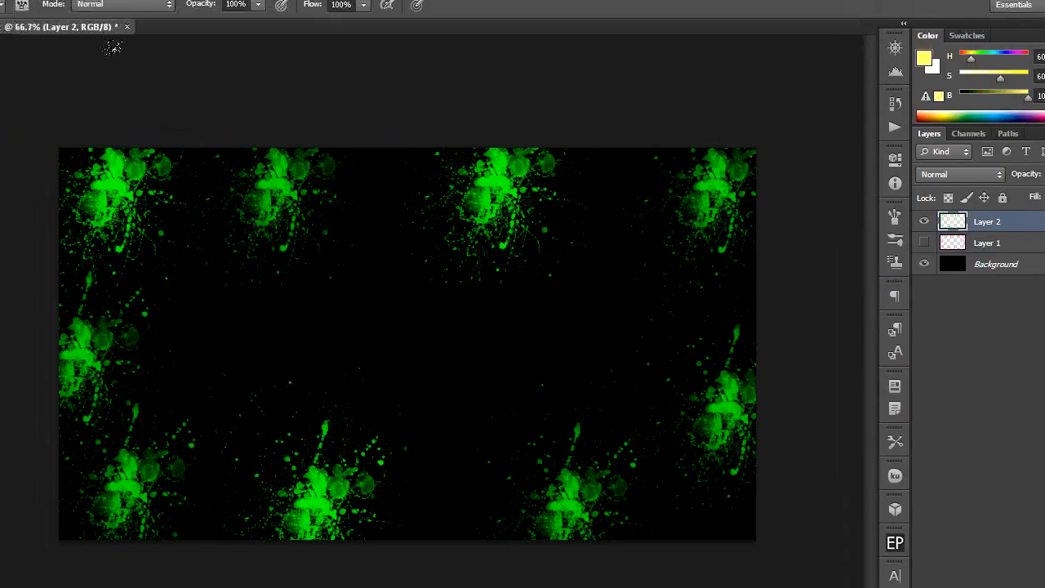
click(112, 47)
click(298, 53)
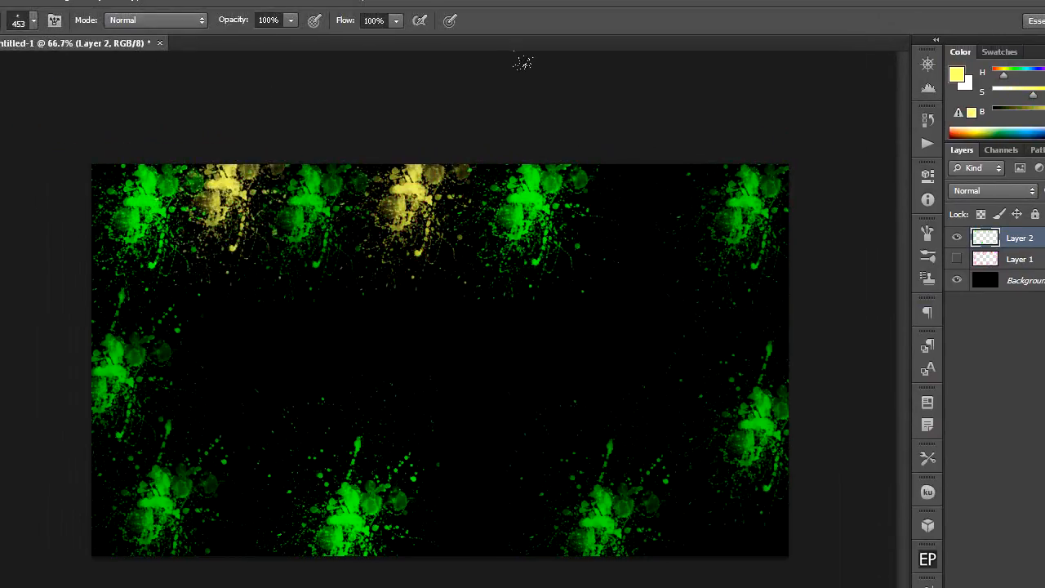
click(606, 208)
click(734, 302)
click(736, 457)
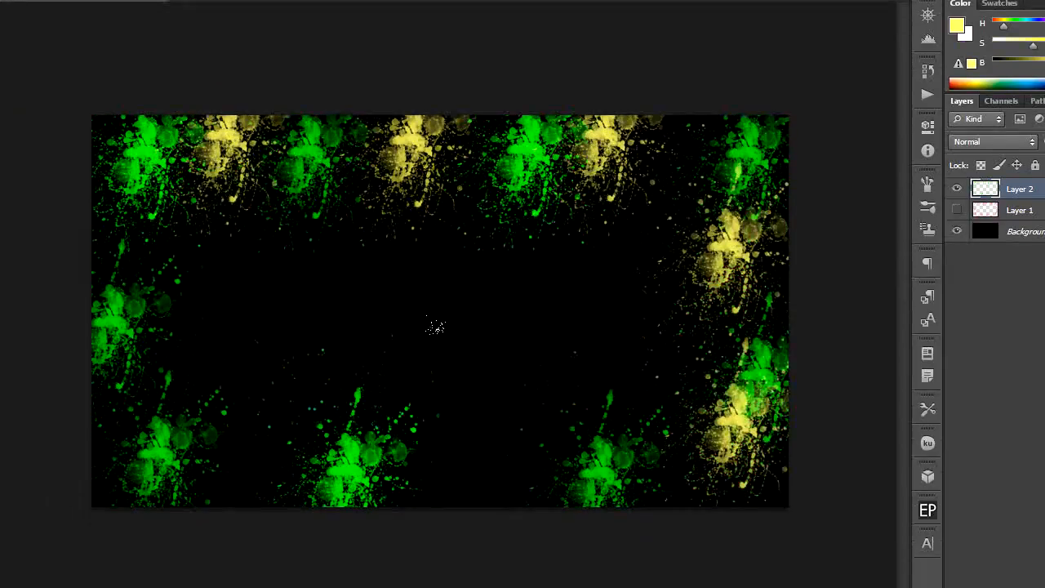
click(437, 326)
click(202, 345)
click(36, 301)
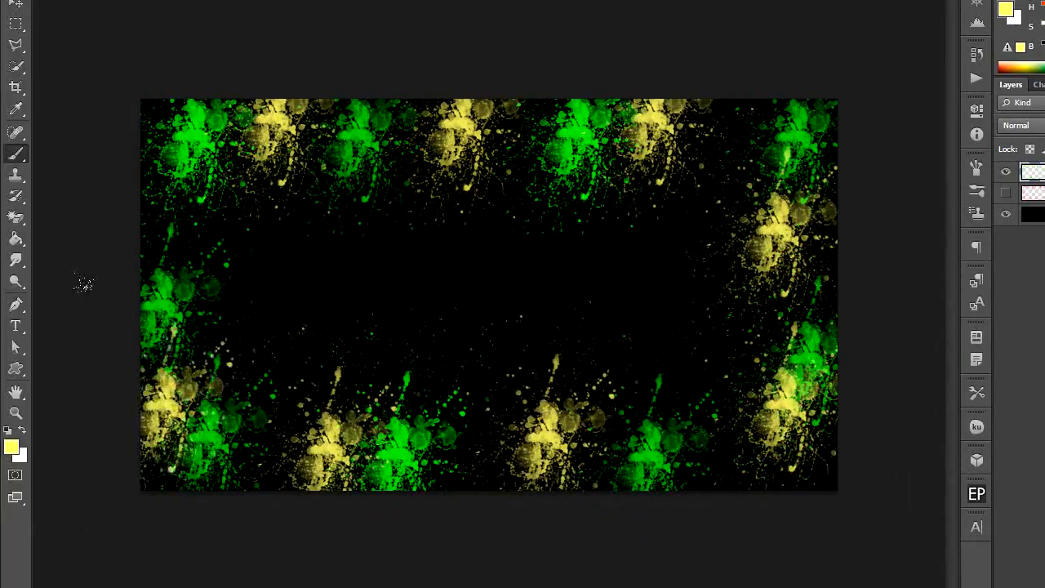
click(95, 112)
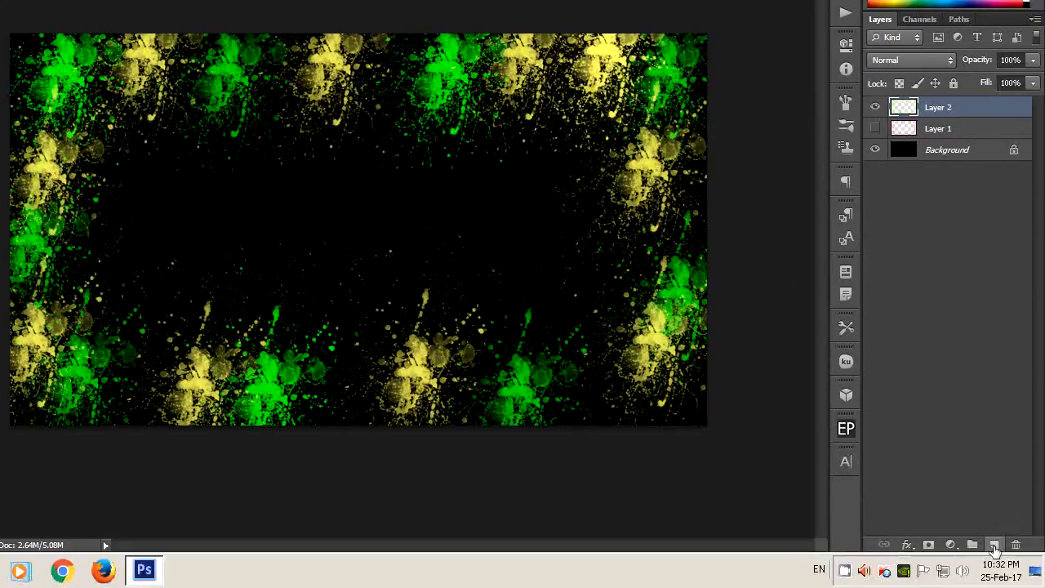
- Add a new layer with Layer 2 hidden beneath it, and set the foreground colour to blue (#3300ff)
click(993, 544)
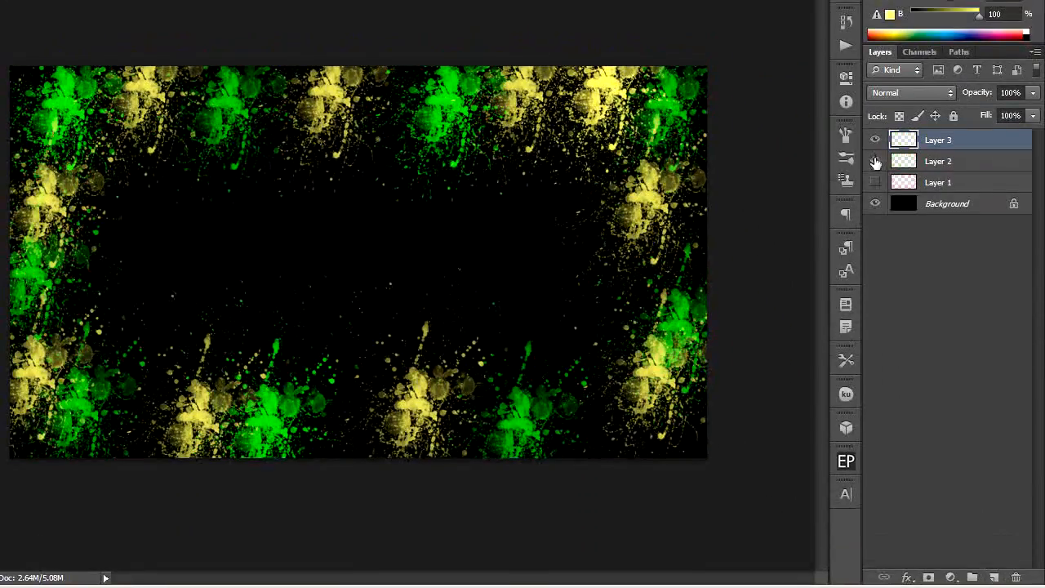
click(874, 164)
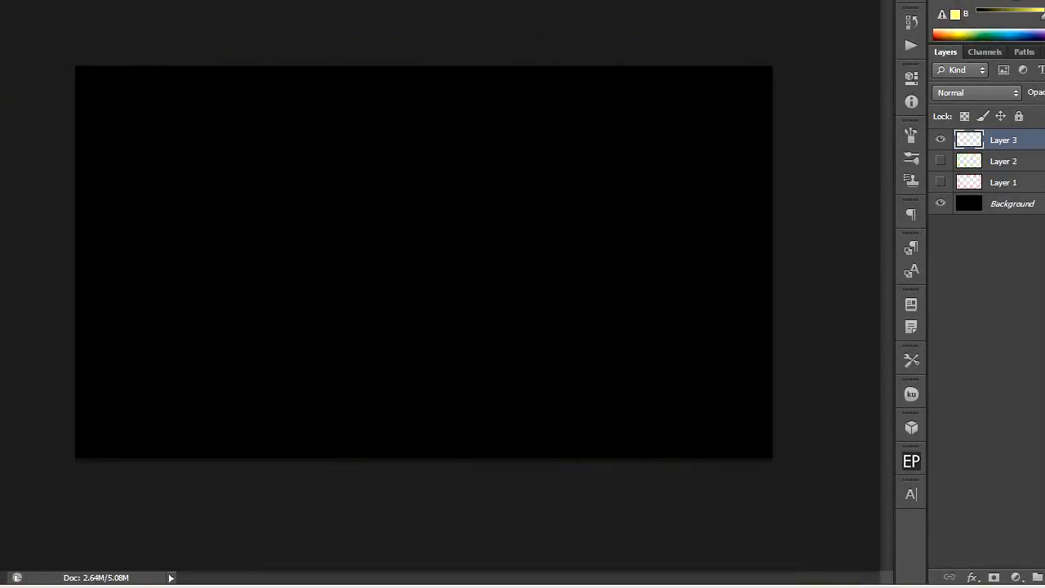
click(13, 415)
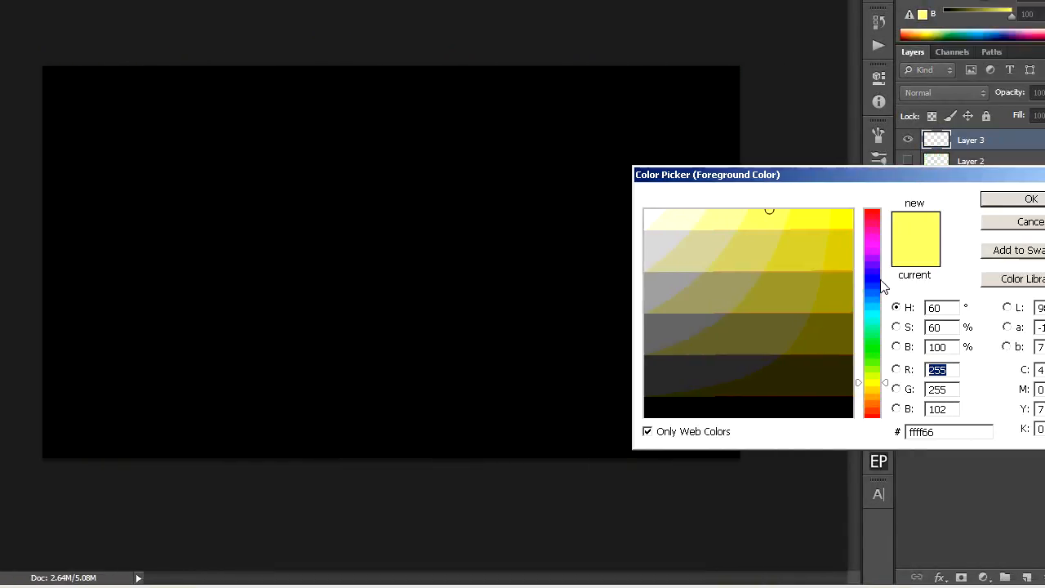
click(934, 271)
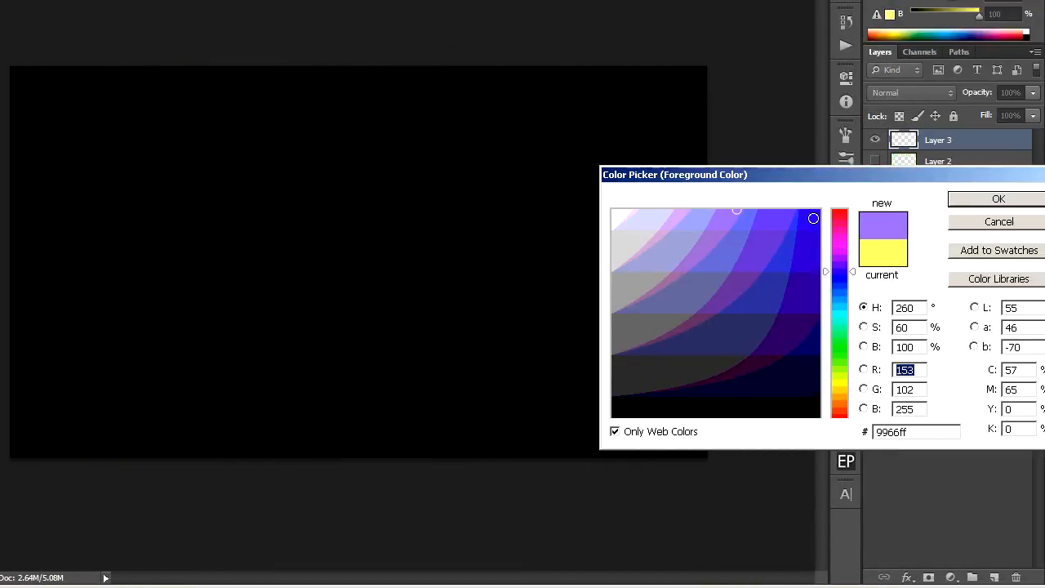
click(813, 218)
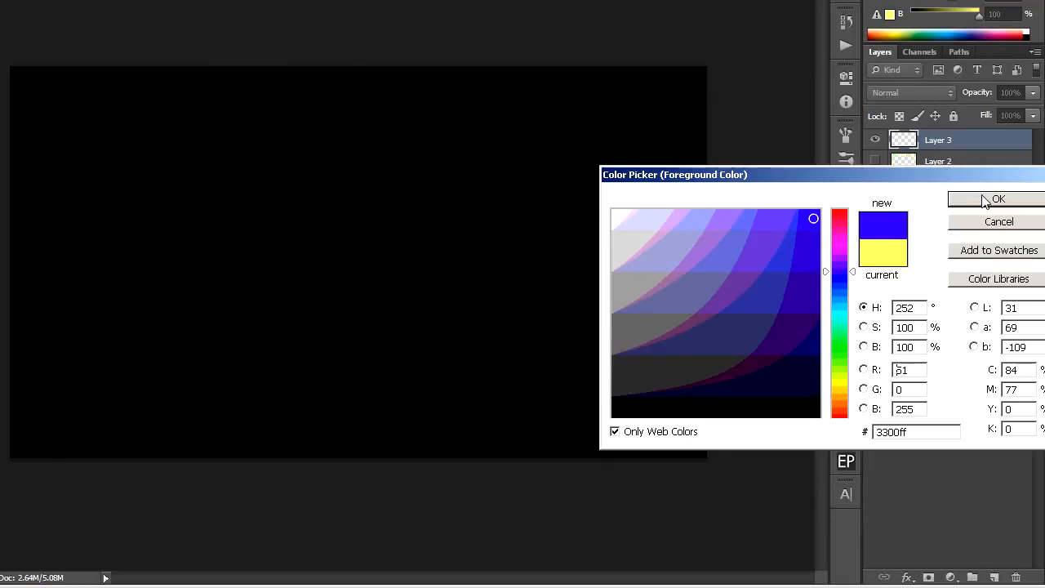
click(985, 200)
- Stamp ten blue splatters around the canvas edges on Layer 3
click(57, 98)
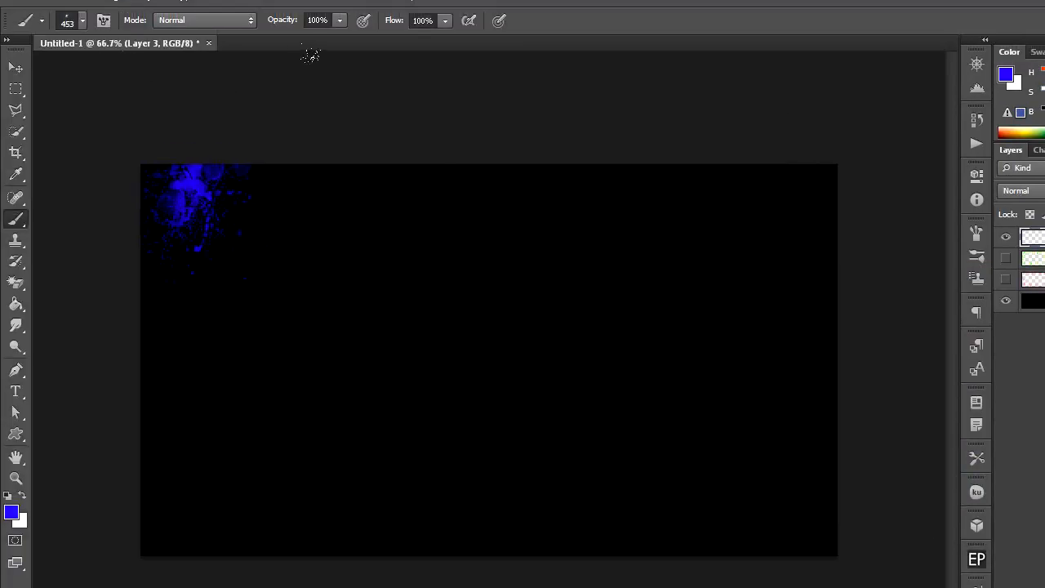
click(294, 35)
click(492, 56)
click(680, 78)
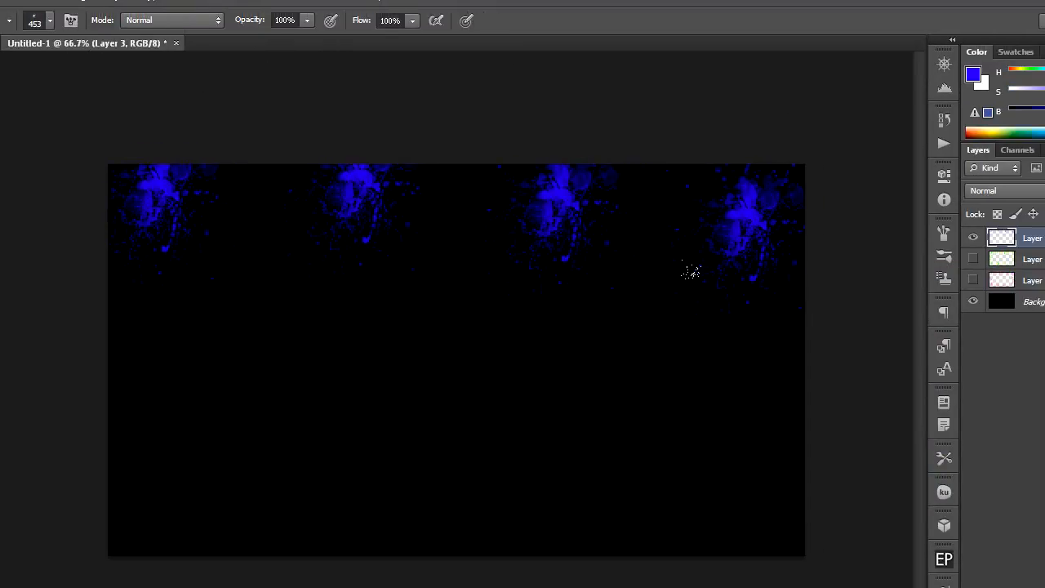
click(724, 271)
click(615, 398)
click(419, 408)
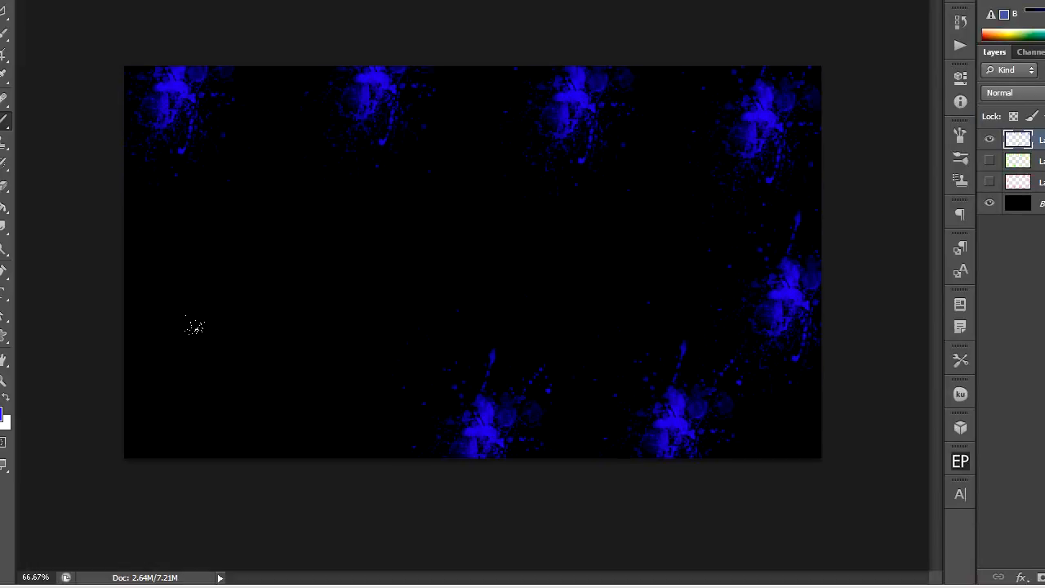
click(177, 342)
click(72, 273)
click(79, 107)
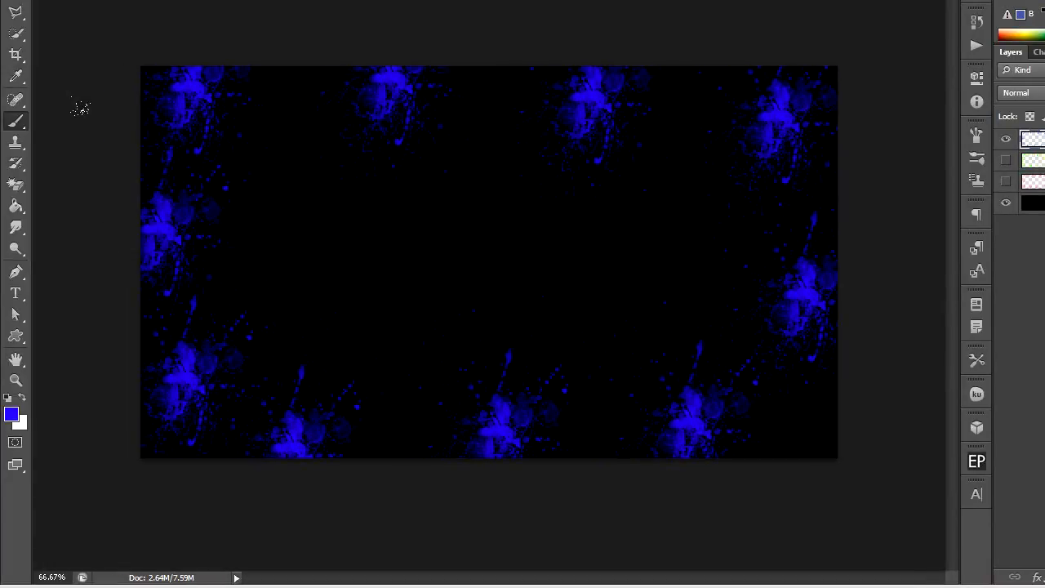
- Set the foreground colour to turquoise (#00ffcc)
click(11, 414)
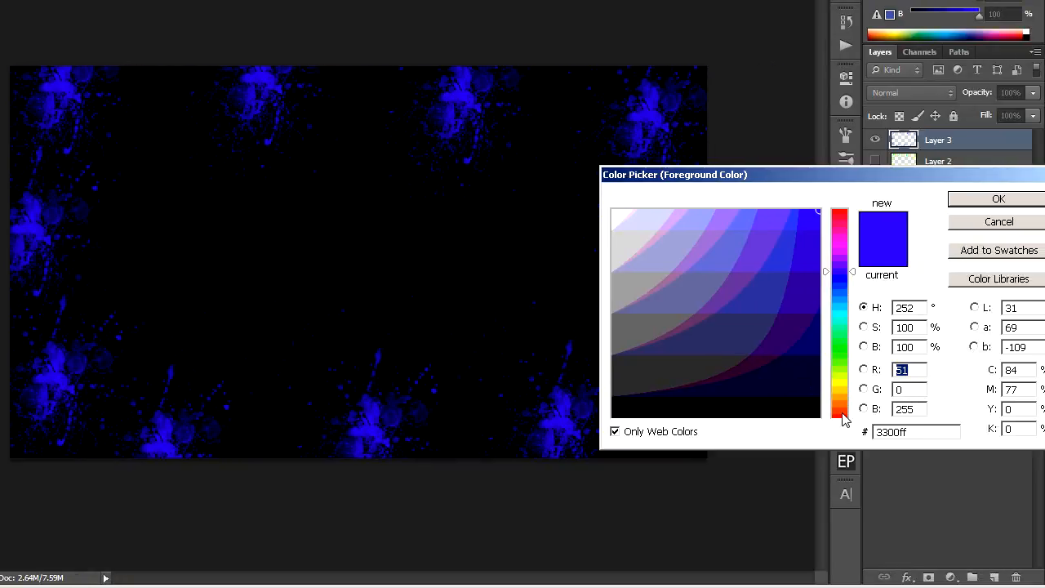
click(839, 384)
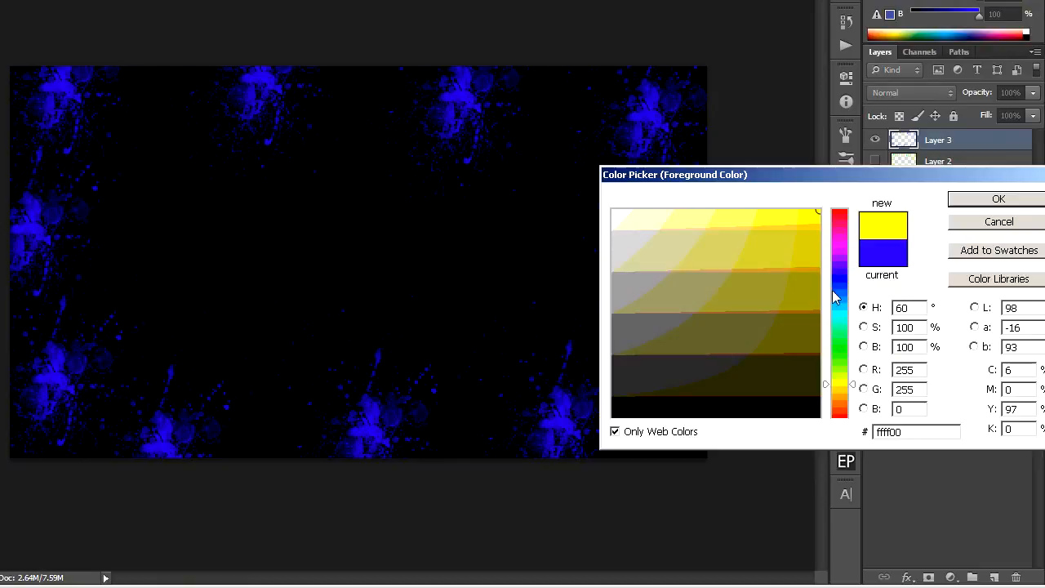
click(846, 325)
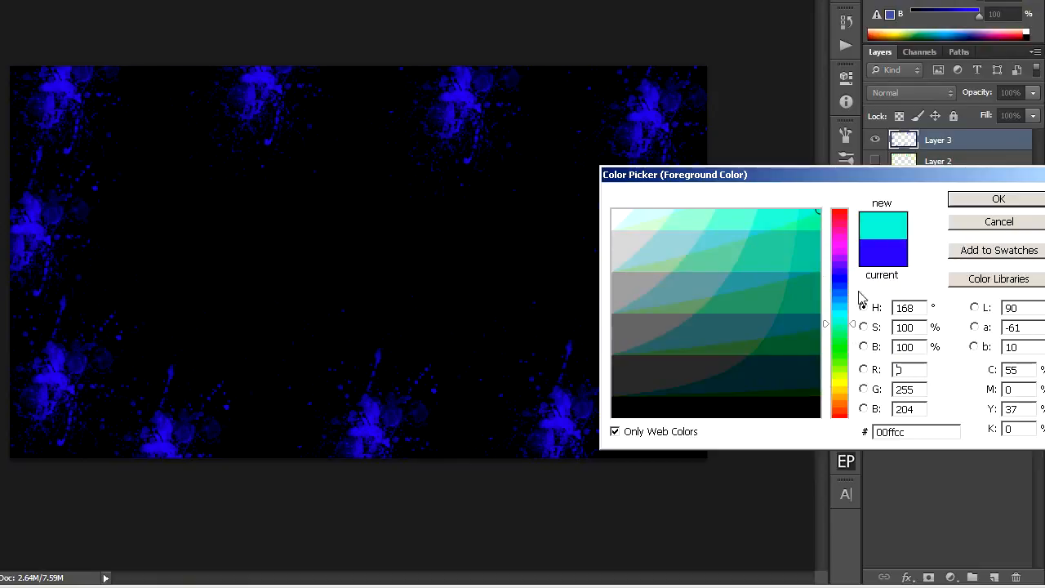
click(983, 200)
- Stamp turquoise splatters between the blue ones around all canvas edges on the Background layer
click(162, 96)
click(368, 96)
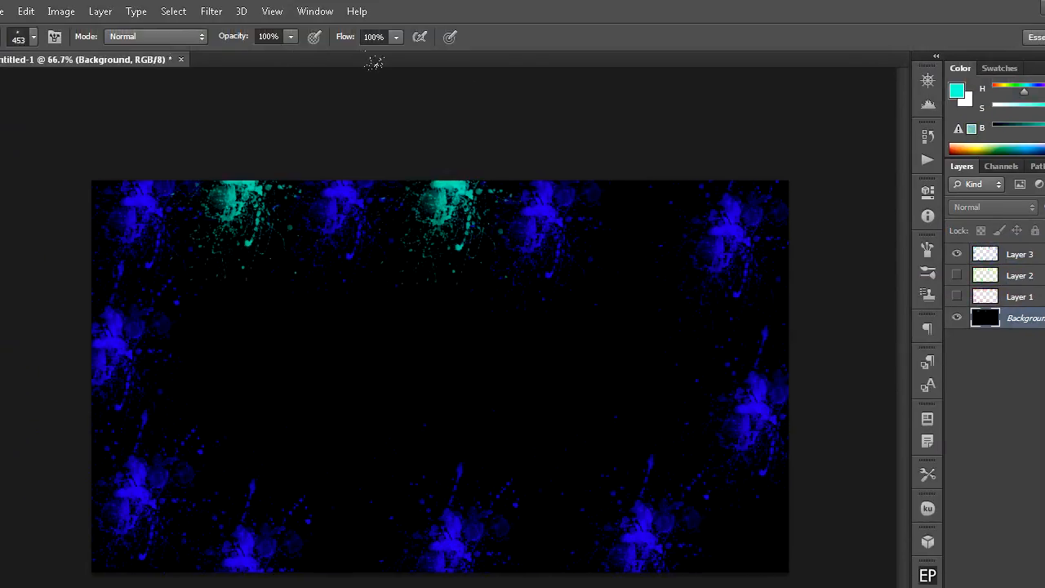
click(527, 63)
click(638, 209)
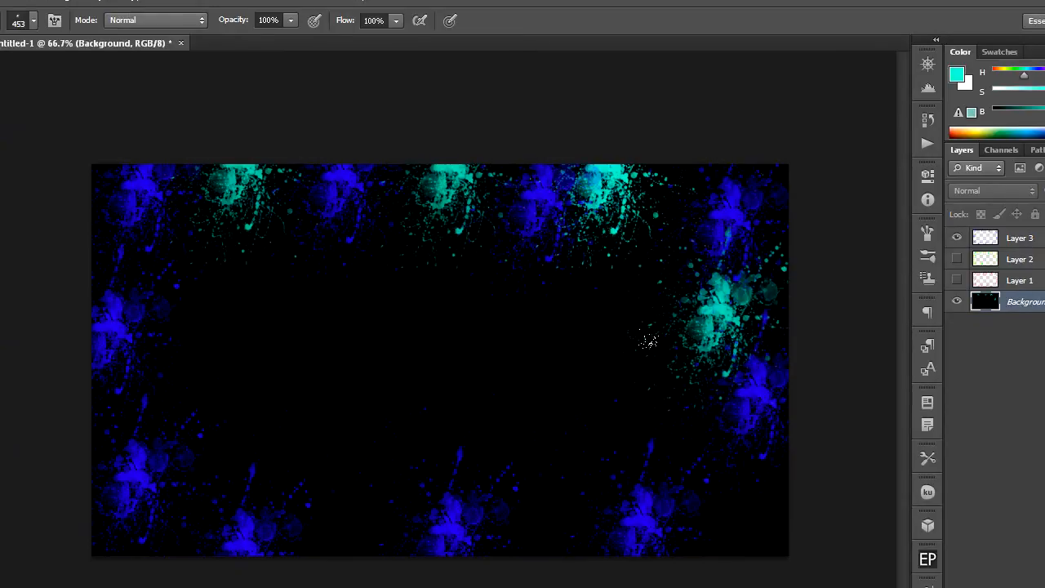
click(648, 359)
click(578, 474)
click(385, 478)
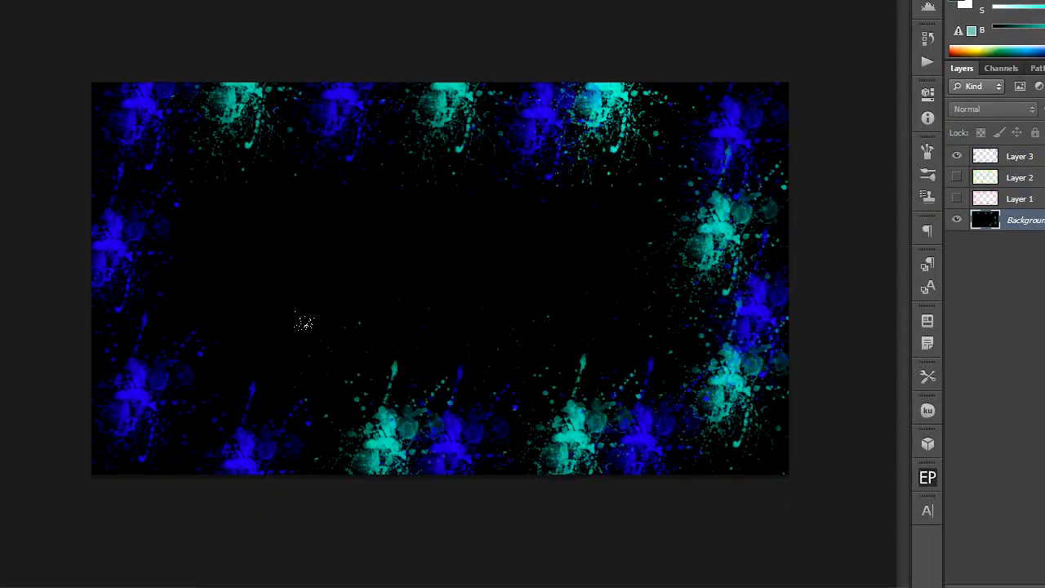
click(232, 418)
click(103, 206)
click(82, 52)
click(265, 60)
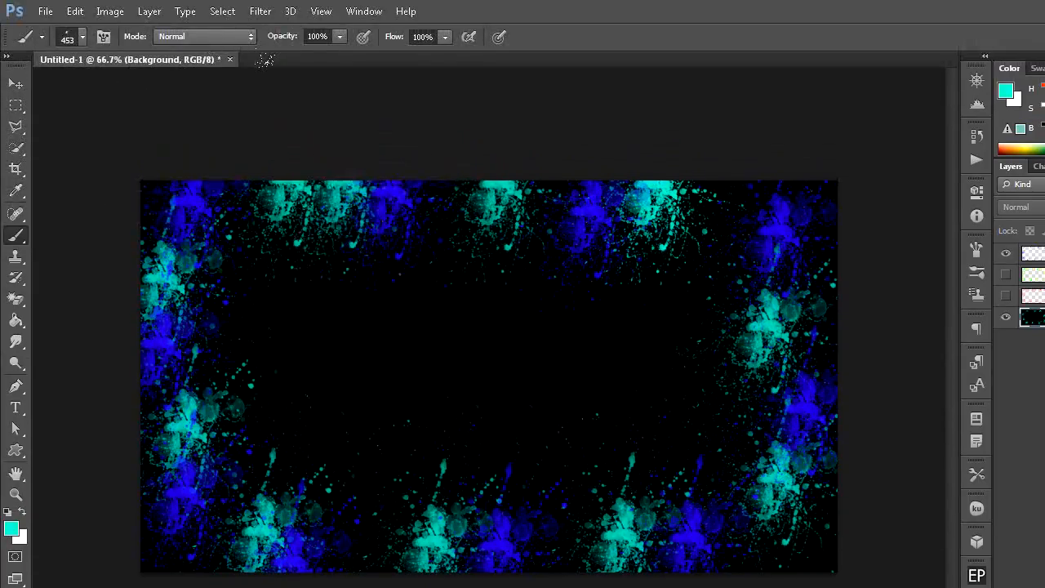
click(658, 65)
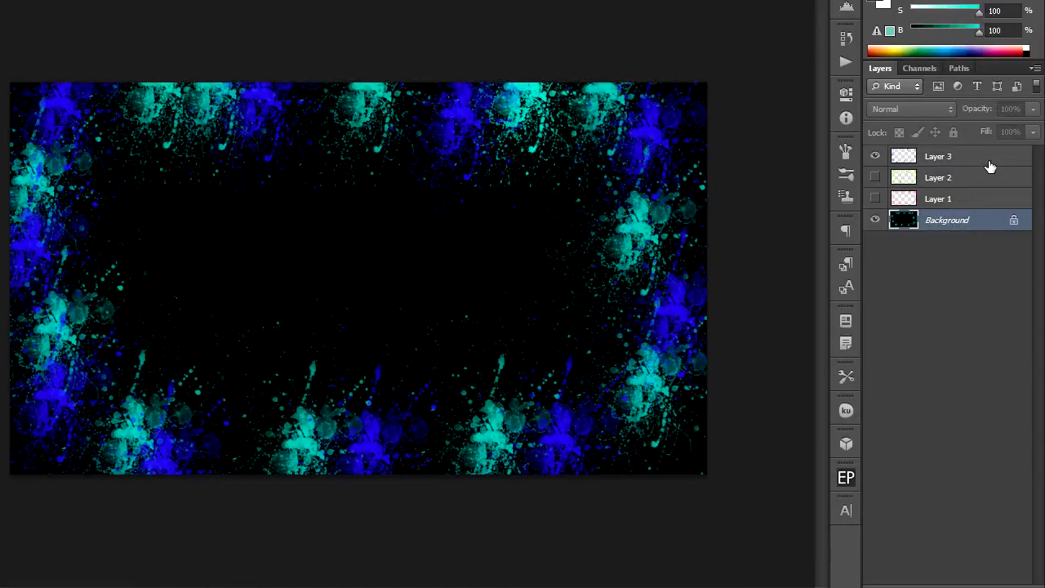
- Select Layer 3, add a new layer above it and hide Layer 3
click(989, 167)
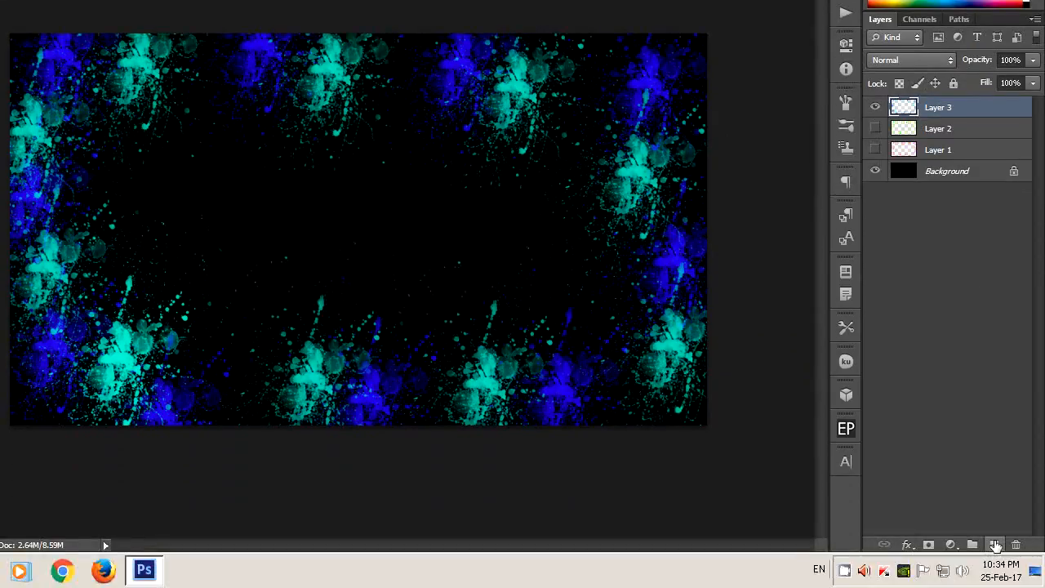
click(995, 545)
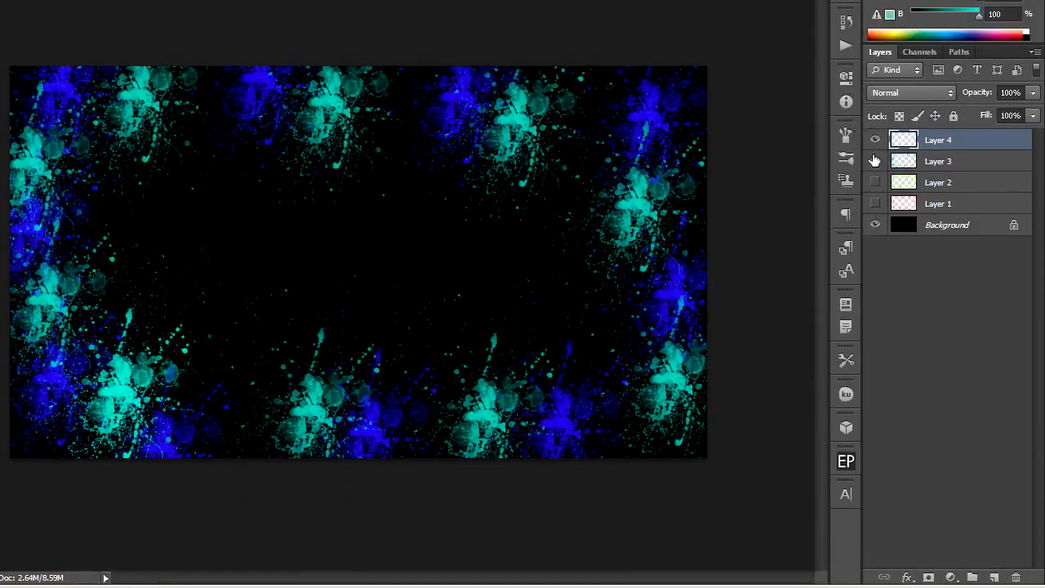
click(873, 131)
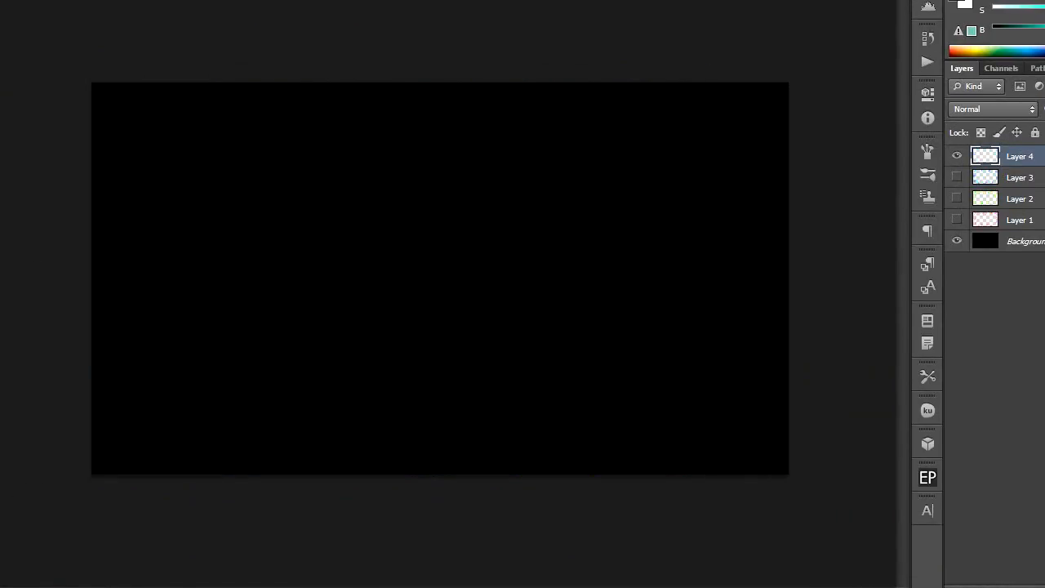
- Set the foreground colour to medium blue (#3366cc)
click(11, 415)
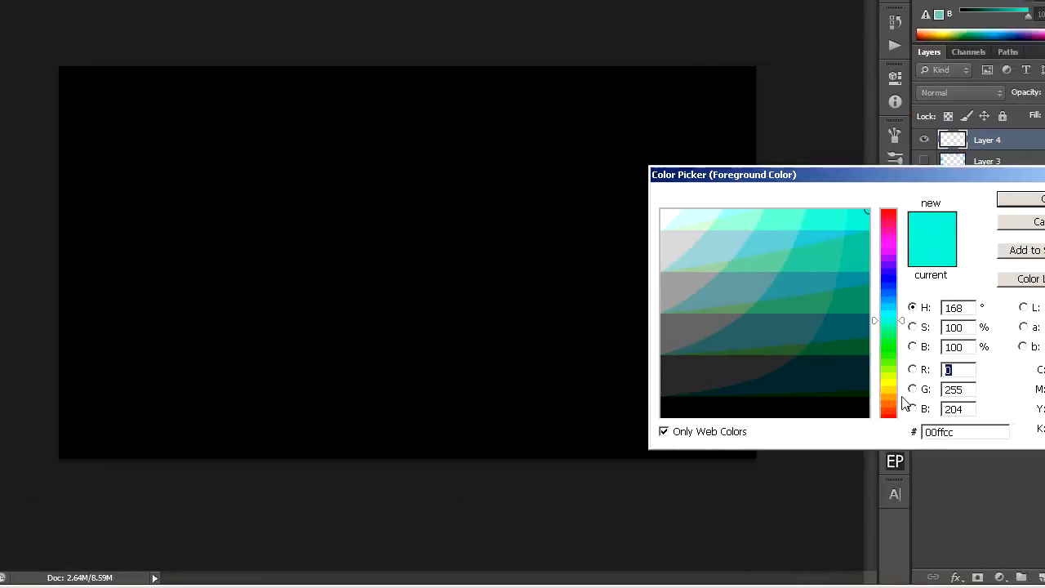
click(864, 409)
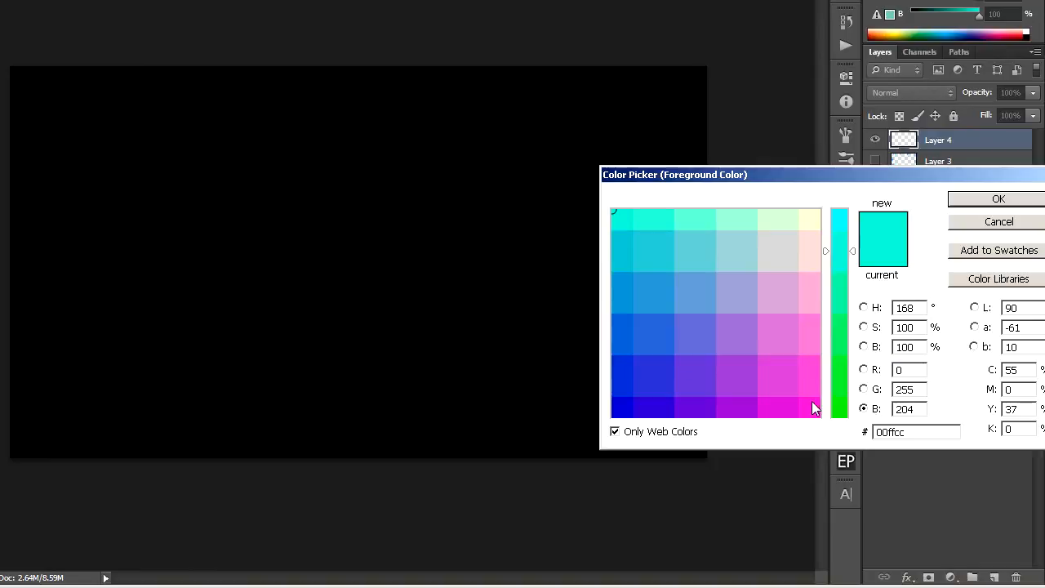
click(659, 333)
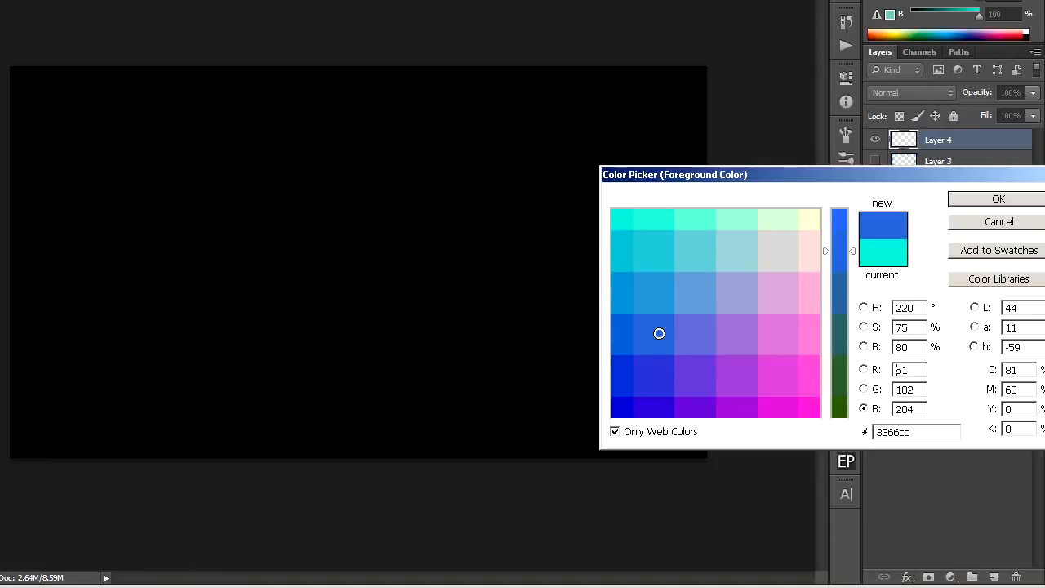
click(971, 203)
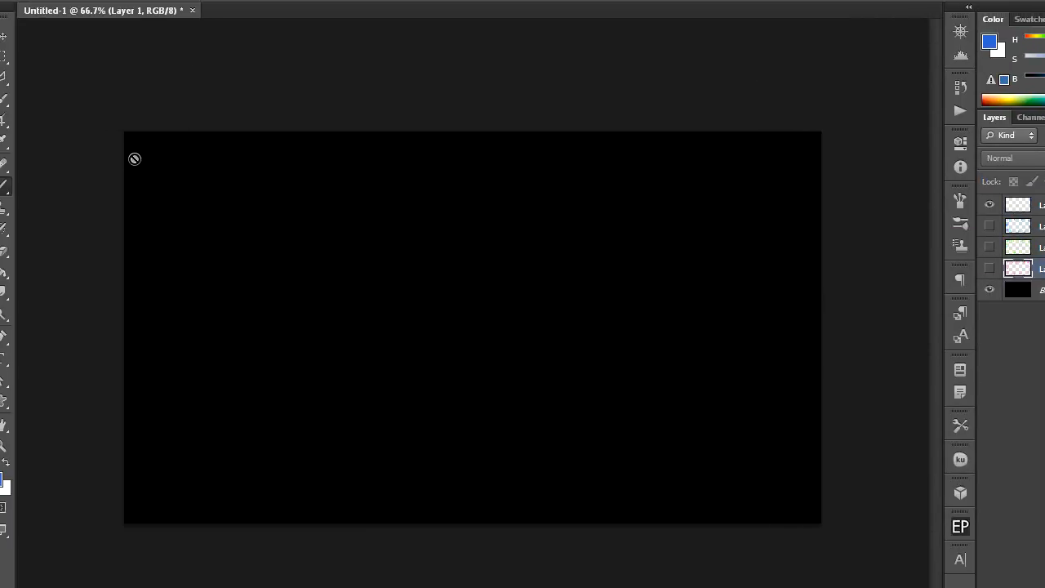
- Select Layer 4 and stamp eight medium blue splatters along the canvas's upper, right and lower edges
click(968, 210)
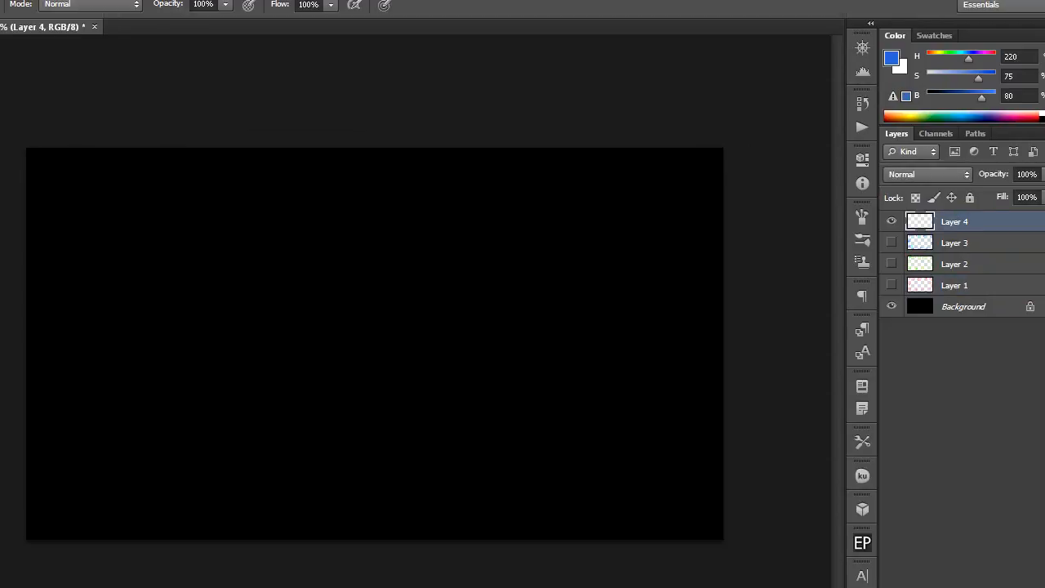
click(54, 61)
click(250, 57)
click(483, 56)
click(707, 156)
click(690, 329)
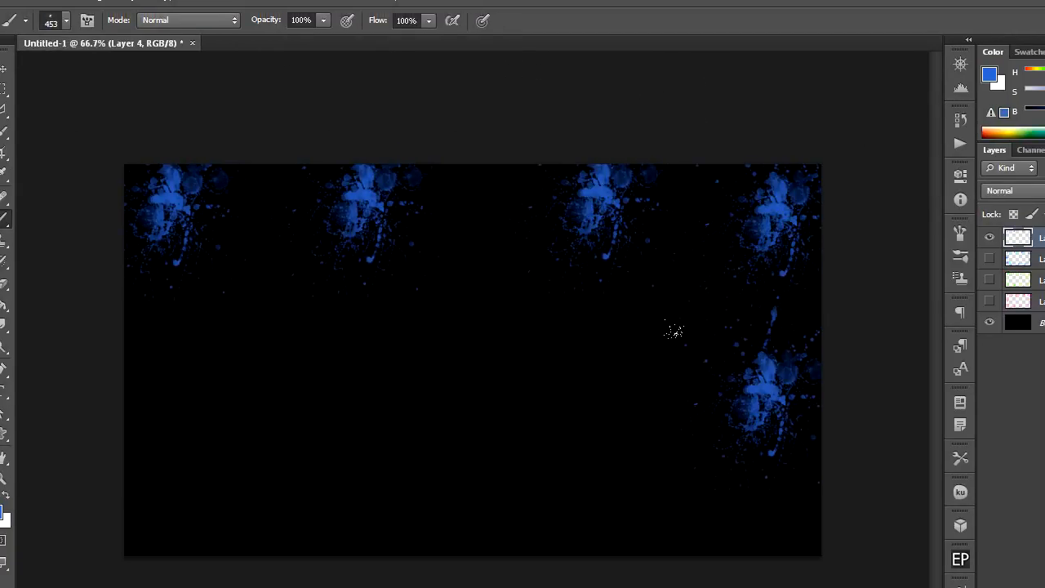
click(540, 385)
click(320, 338)
click(123, 348)
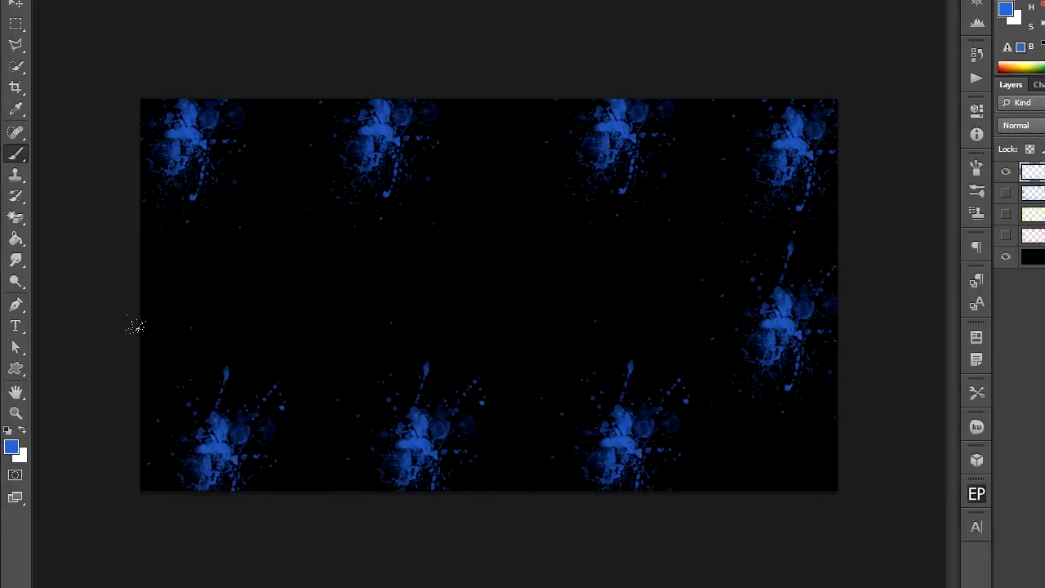
- Change the foreground colour to orange-red (#ff3300)
click(11, 431)
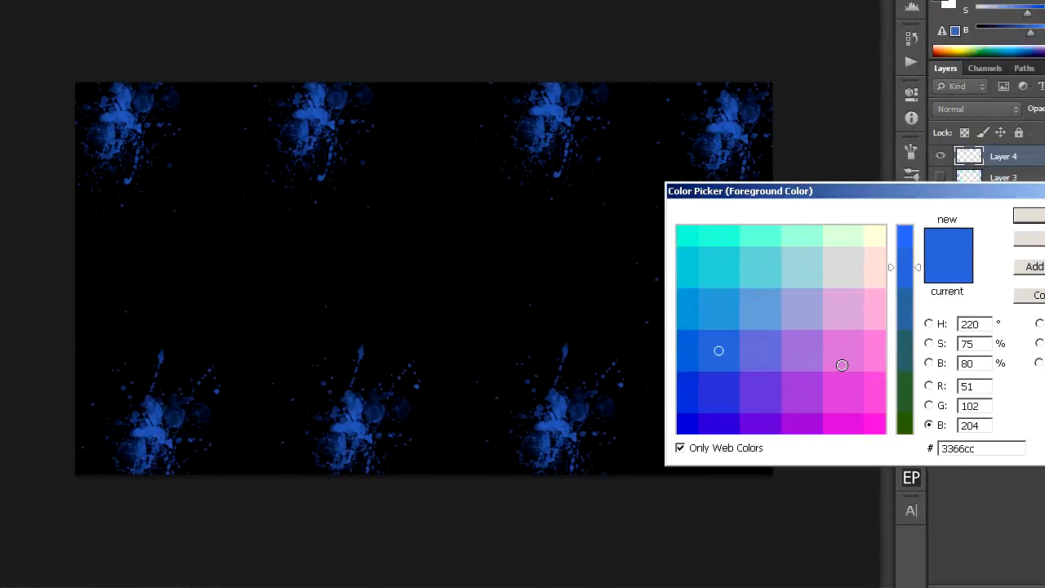
click(817, 399)
click(995, 219)
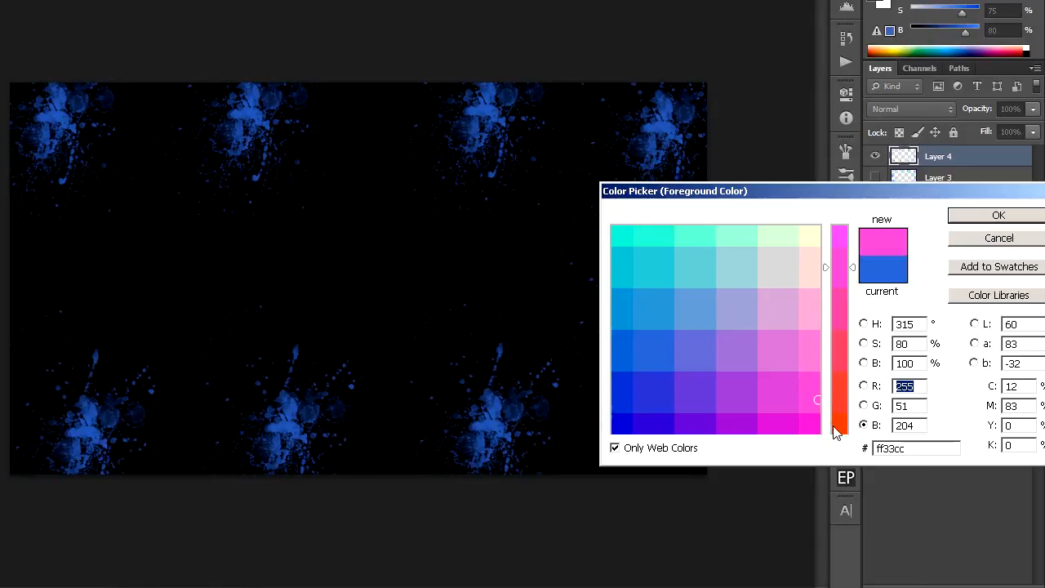
click(836, 431)
click(979, 218)
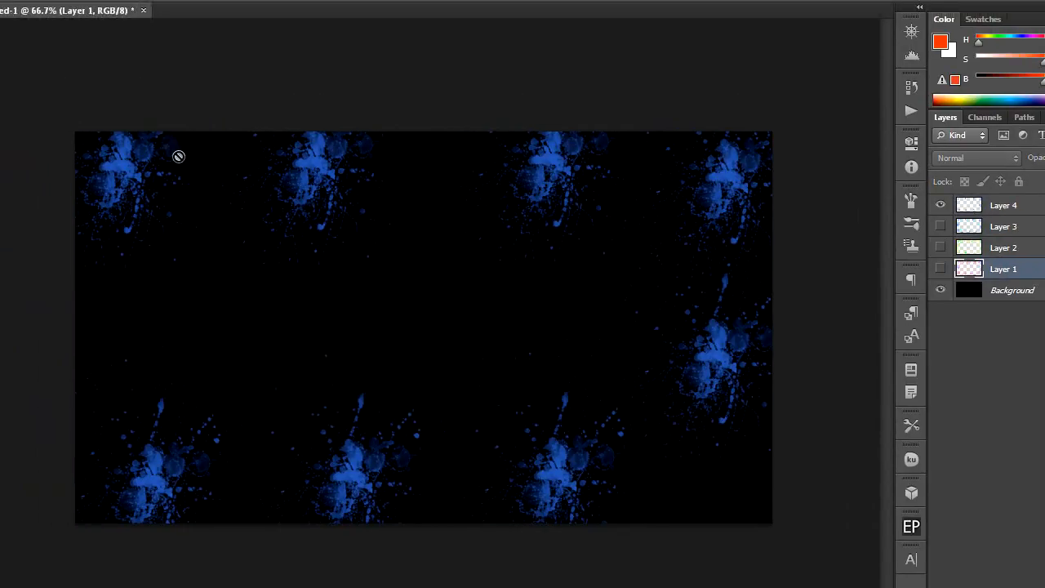
- Select Layer 4 and stamp eight orange-red splatters between the blue ones around the canvas edges
click(1012, 206)
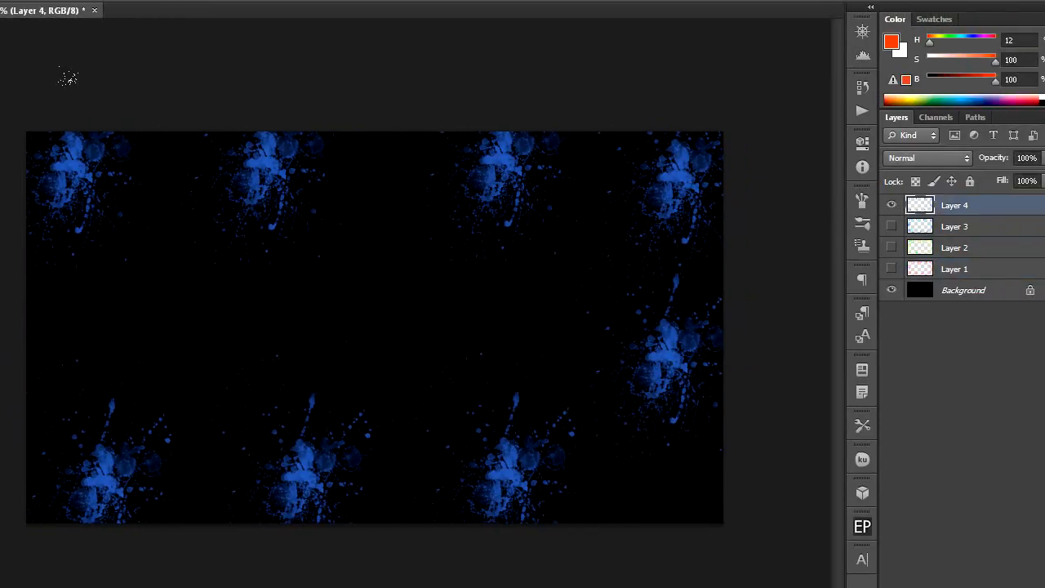
click(267, 51)
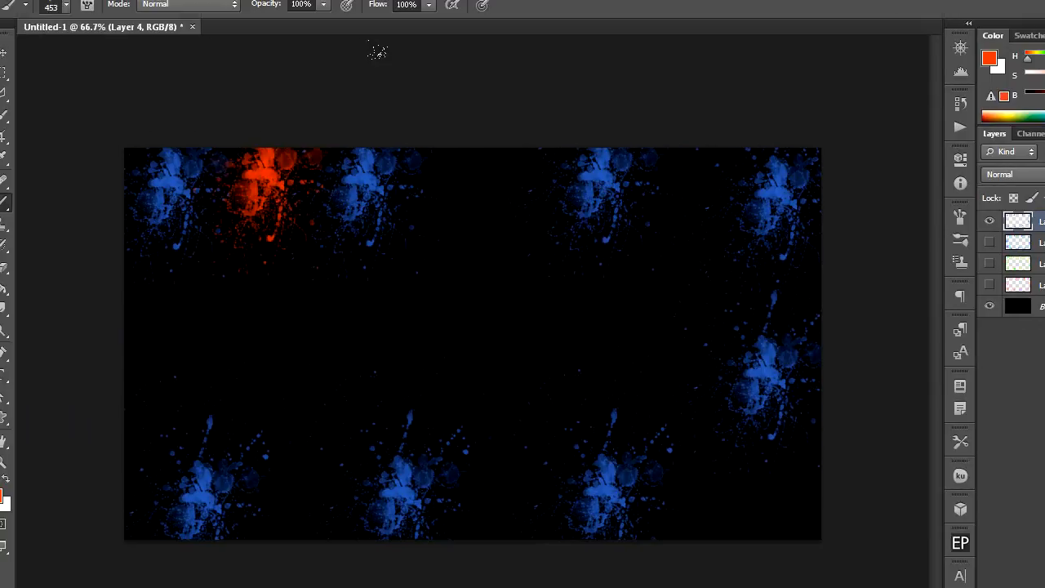
click(428, 62)
click(640, 82)
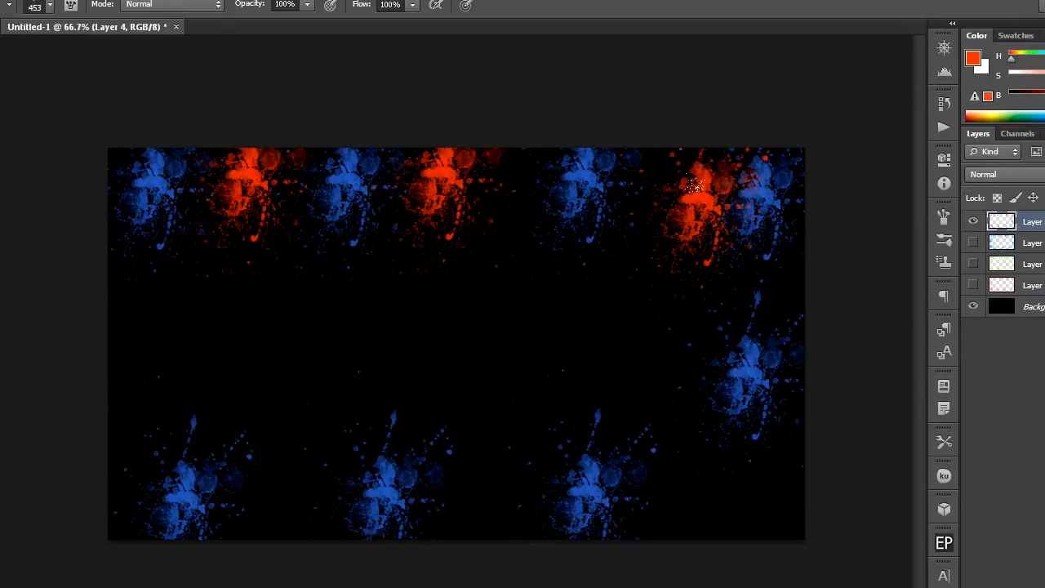
click(685, 196)
click(673, 375)
click(375, 396)
click(232, 404)
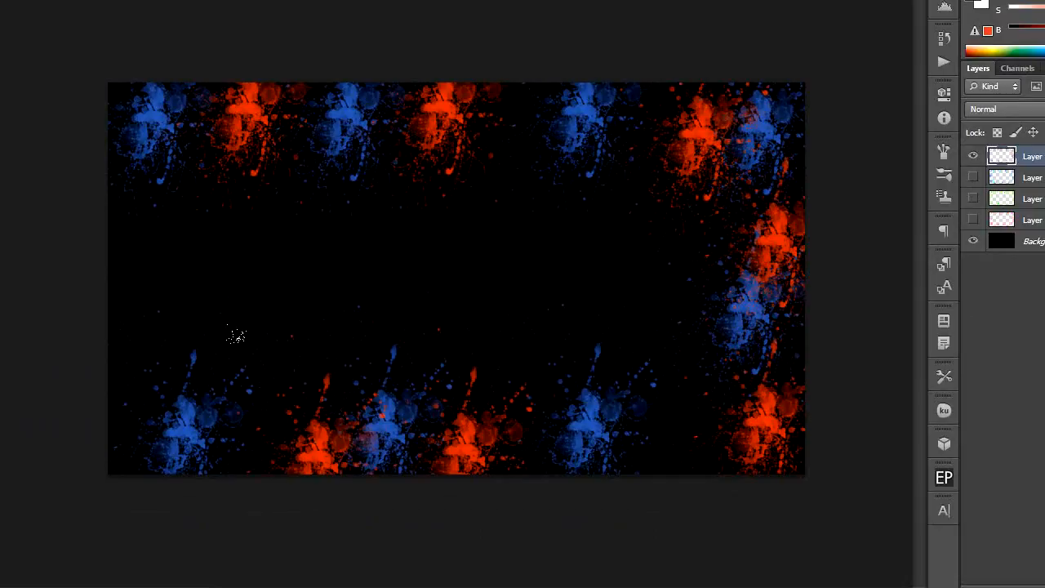
click(142, 294)
- Change the foreground colour to green (#66cc00)
click(12, 429)
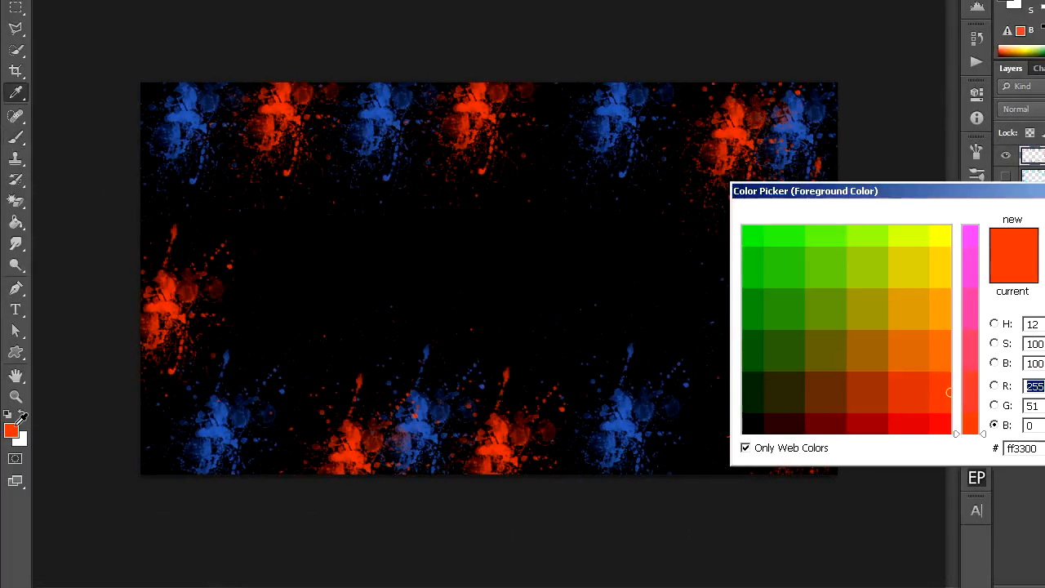
click(758, 272)
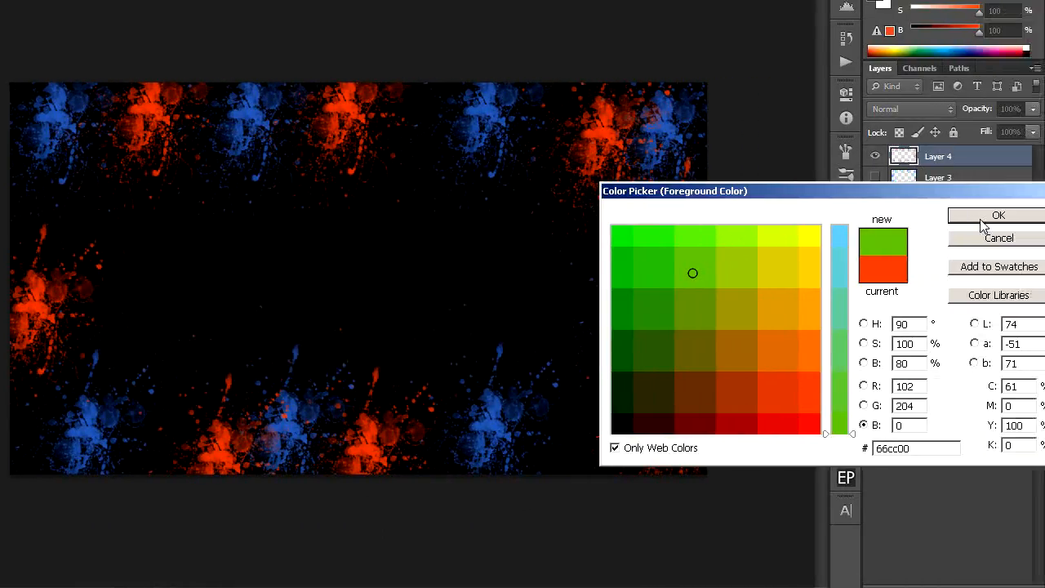
click(1030, 216)
- Stamp green splatters on Layer 4 between the blue and orange-red ones along the canvas's left, upper and lower edges
click(101, 229)
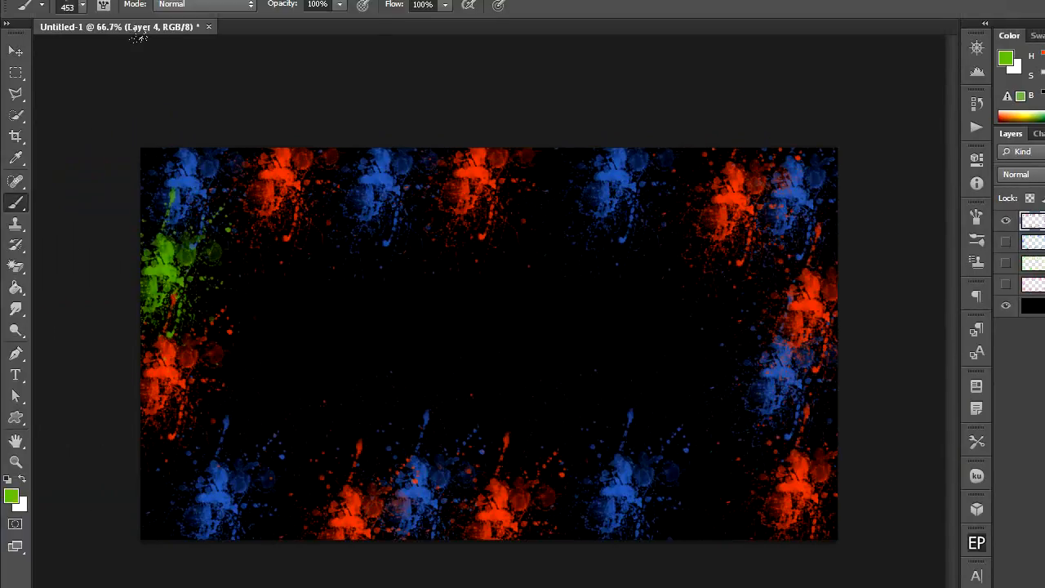
click(159, 116)
click(261, 67)
click(346, 64)
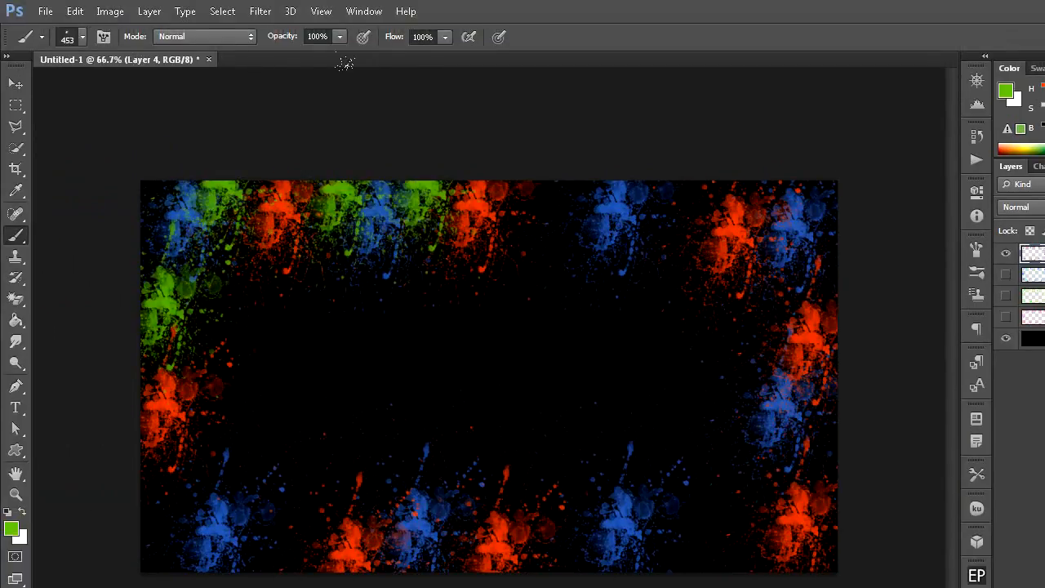
click(500, 65)
click(610, 91)
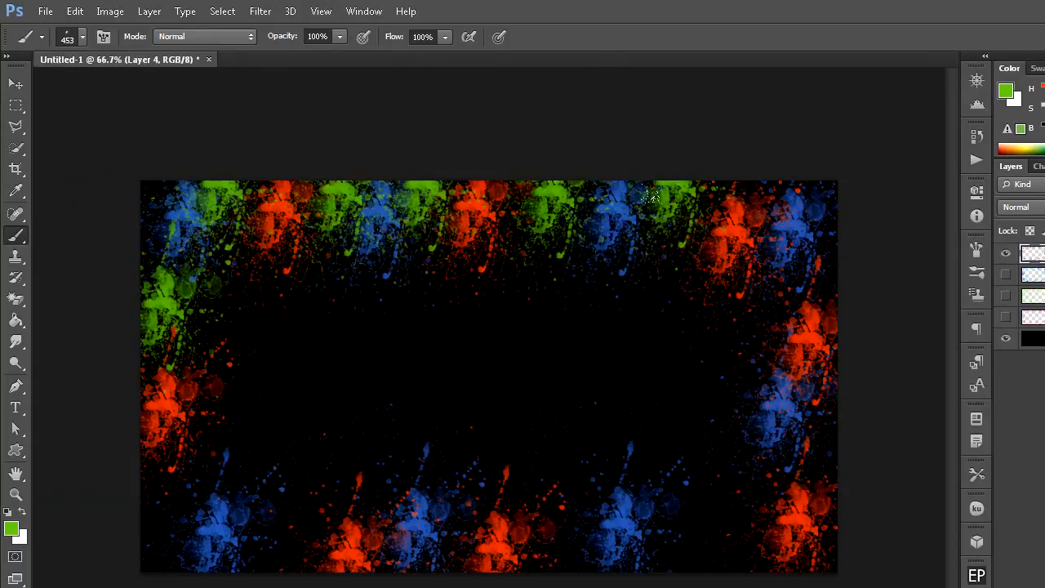
click(643, 403)
click(506, 418)
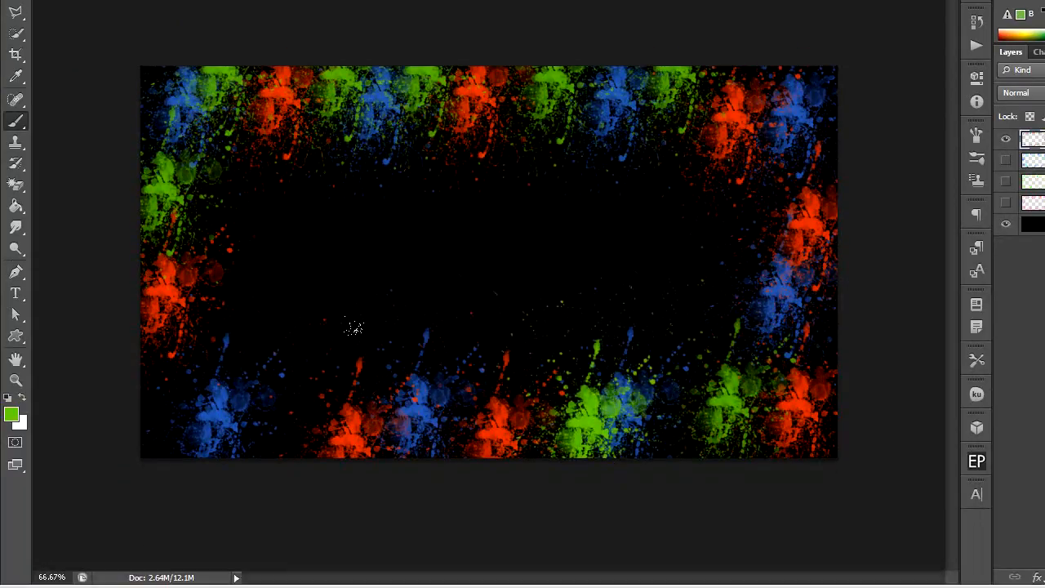
click(302, 404)
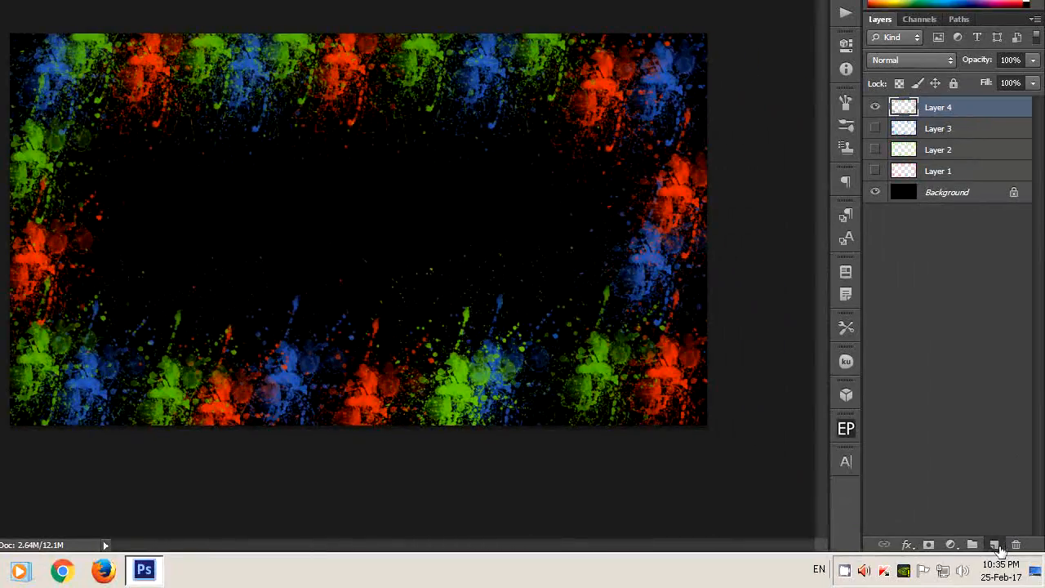
- Add a new layer and enter the text "HAPPY HOLI" in the empty middle of the canvas
click(995, 545)
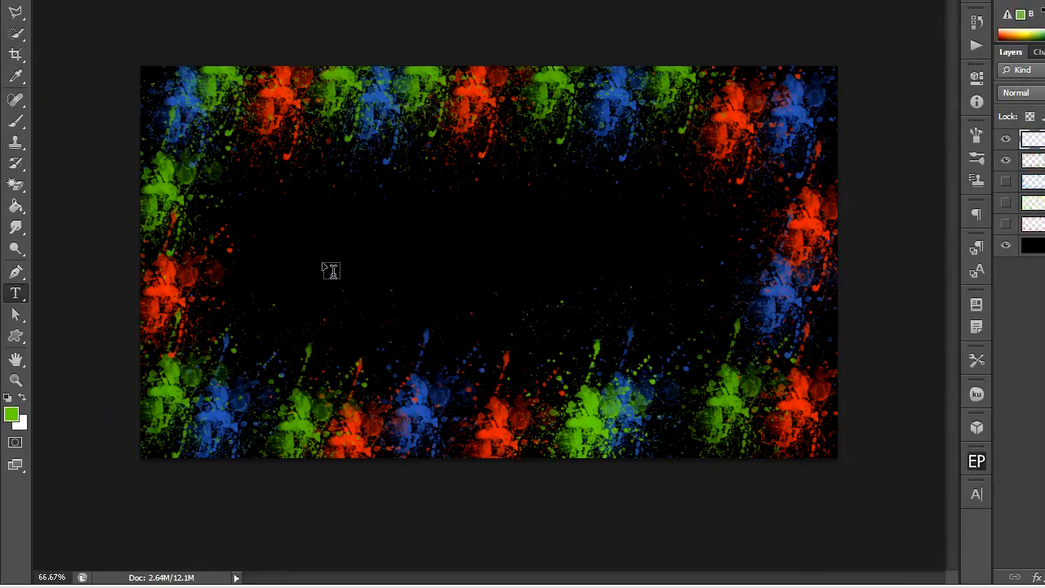
click(324, 261)
text(HAPP)
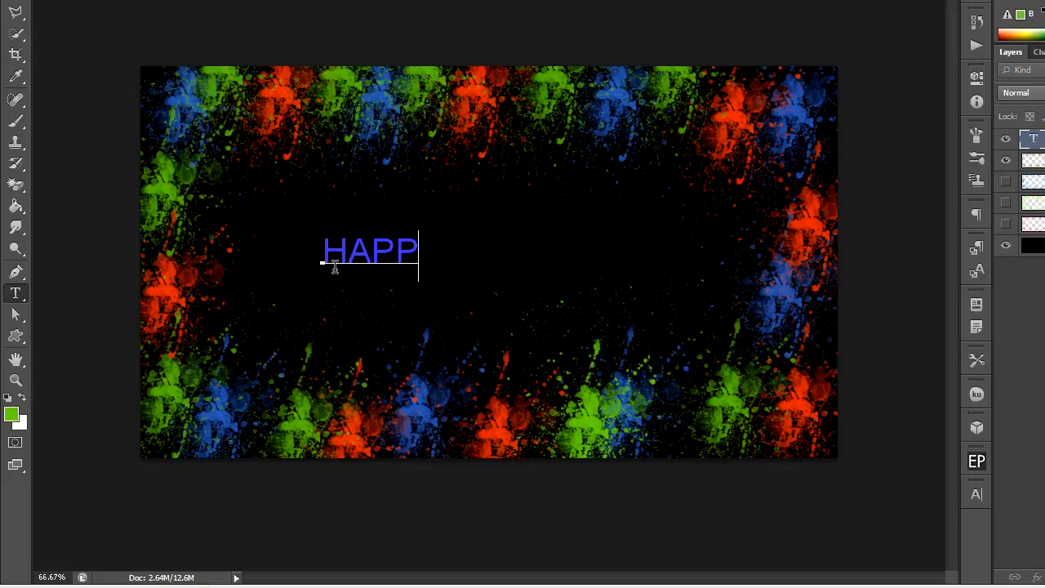
text(Y  HOLI)
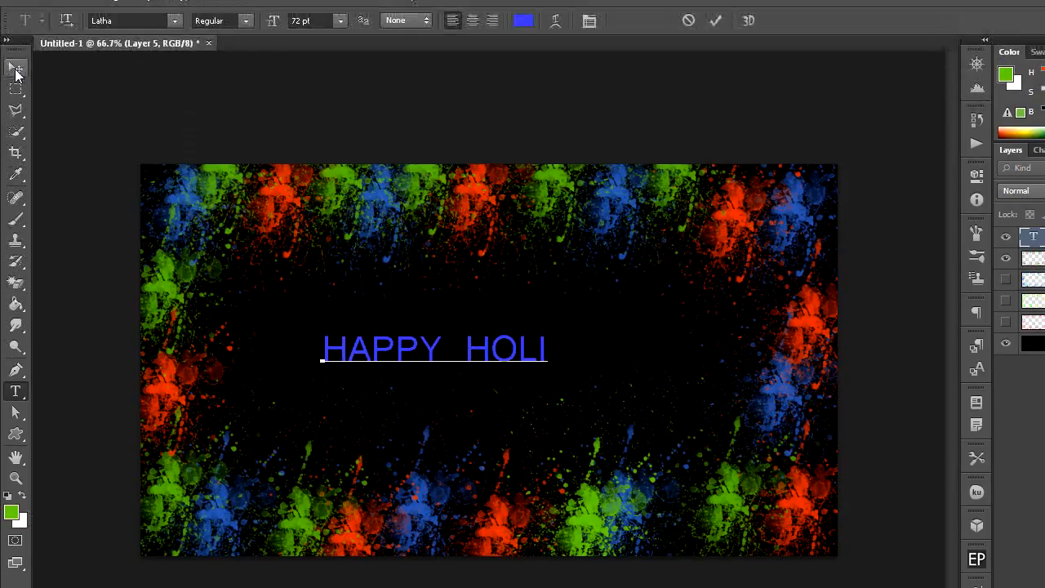
- Stretch the HAPPY HOLI text to about 211% width and 306% height across the canvas's middle and apply the transformation
click(16, 84)
drag(433, 351, 435, 310)
drag(547, 352, 705, 351)
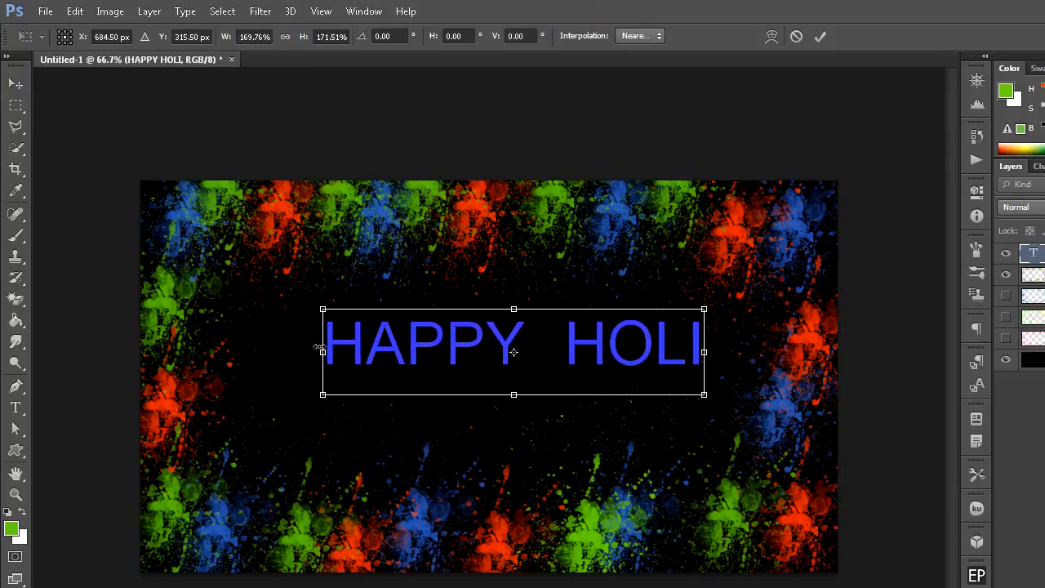
drag(323, 351, 264, 351)
drag(484, 394, 484, 463)
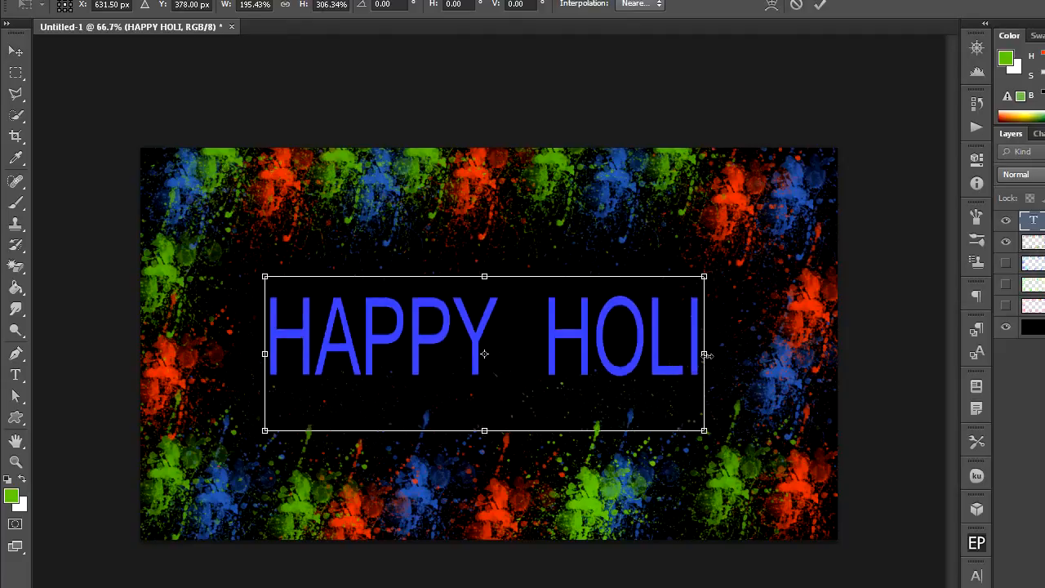
drag(707, 355, 726, 354)
drag(266, 353, 250, 354)
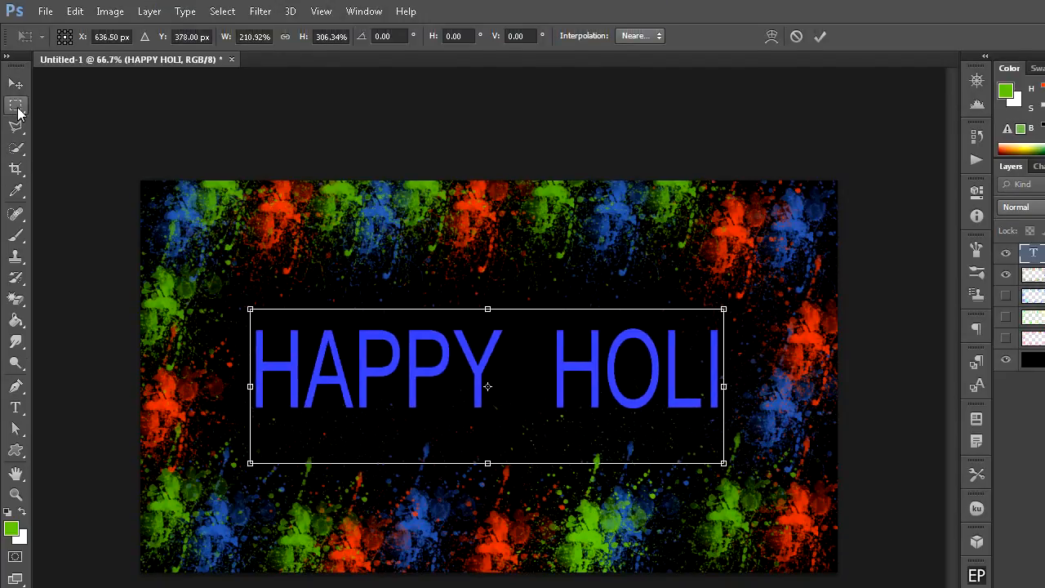
click(16, 72)
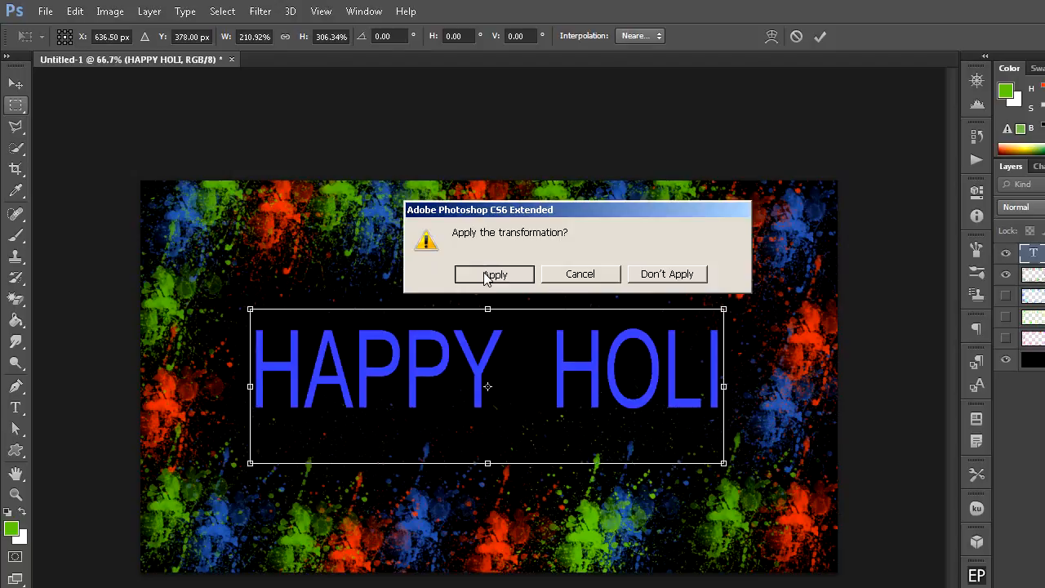
click(490, 241)
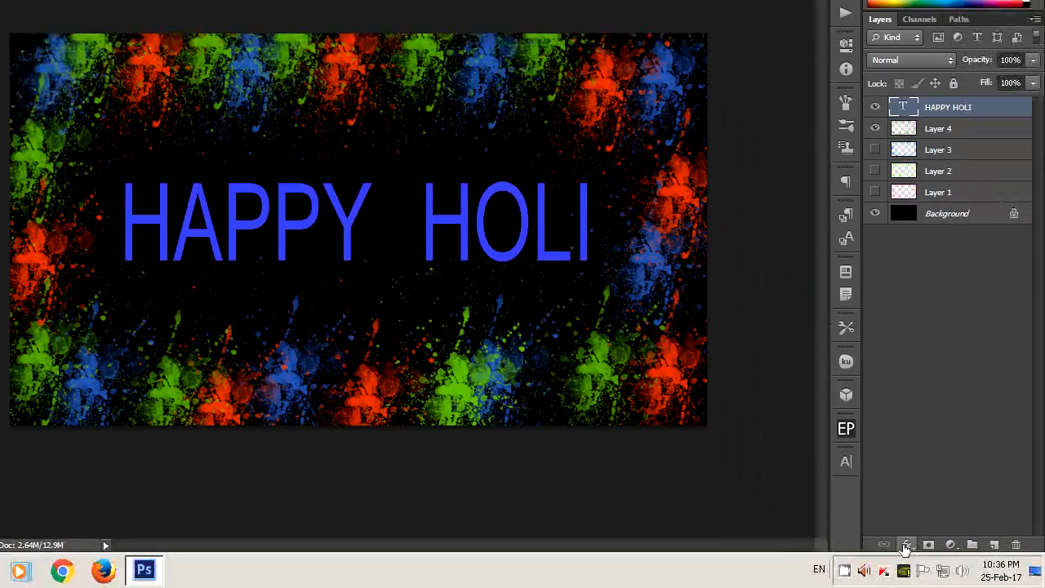
- Open the blending options of the HAPPY HOLI text layer and enable Bevel & Emboss
click(907, 544)
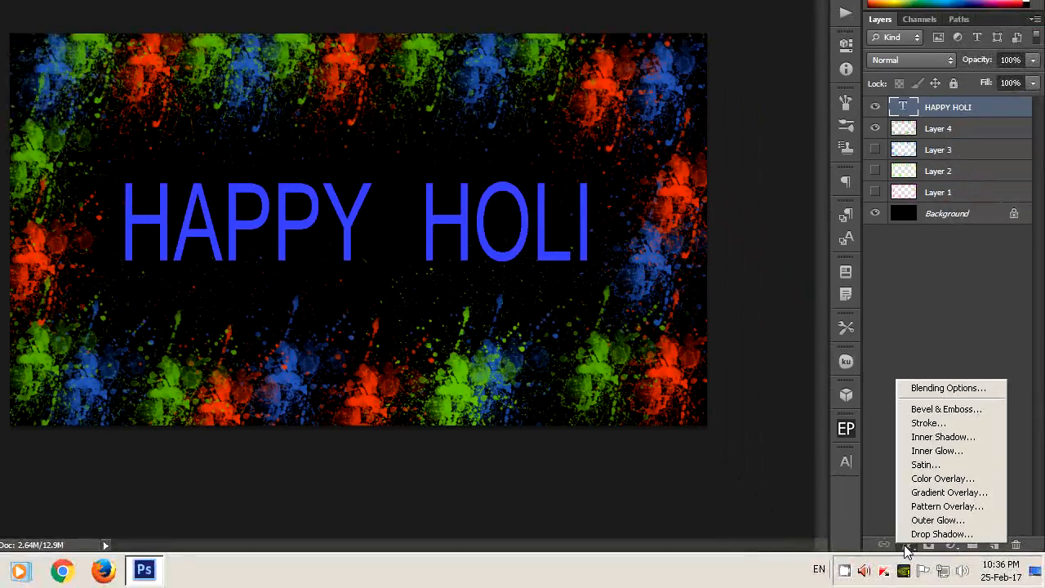
click(939, 389)
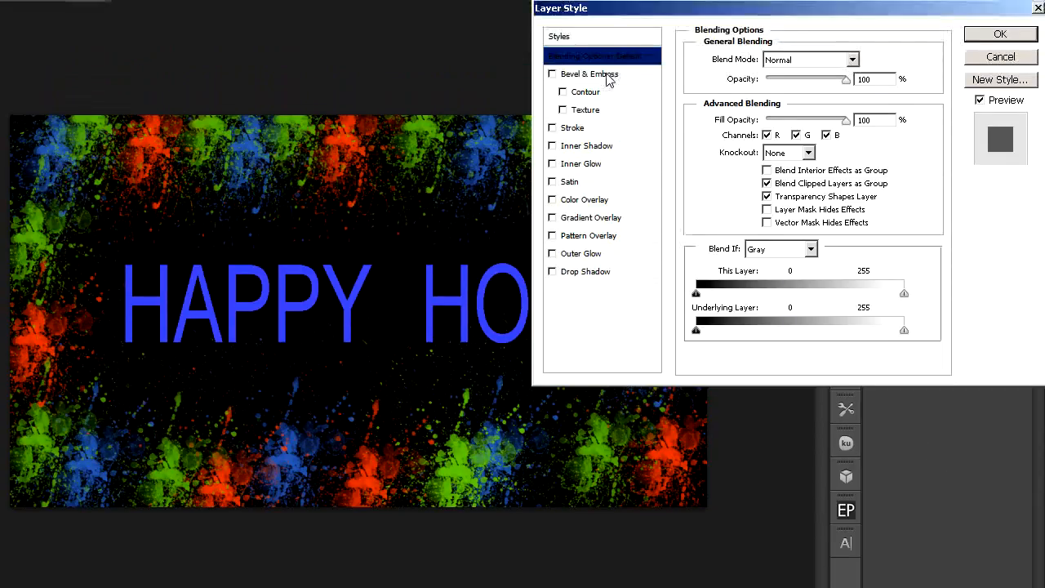
click(606, 140)
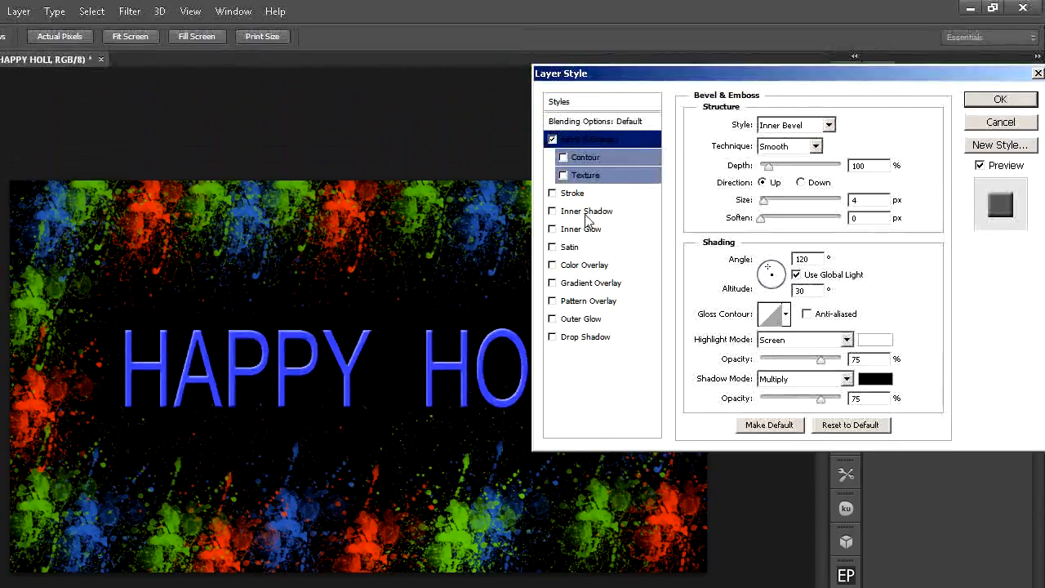
- Add a Drop Shadow to the text and set its colour to green (#33cc00)
click(597, 342)
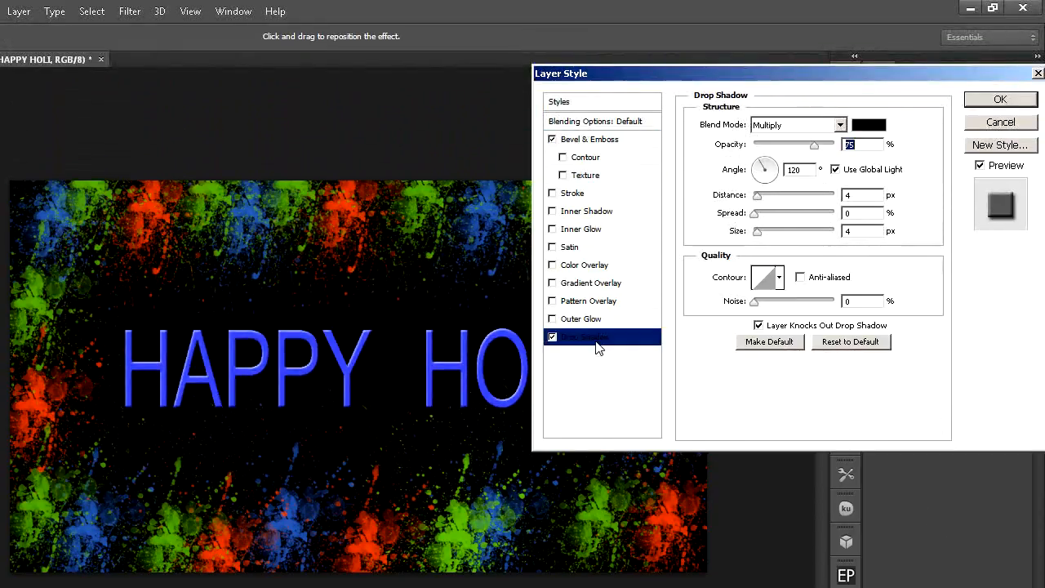
click(871, 125)
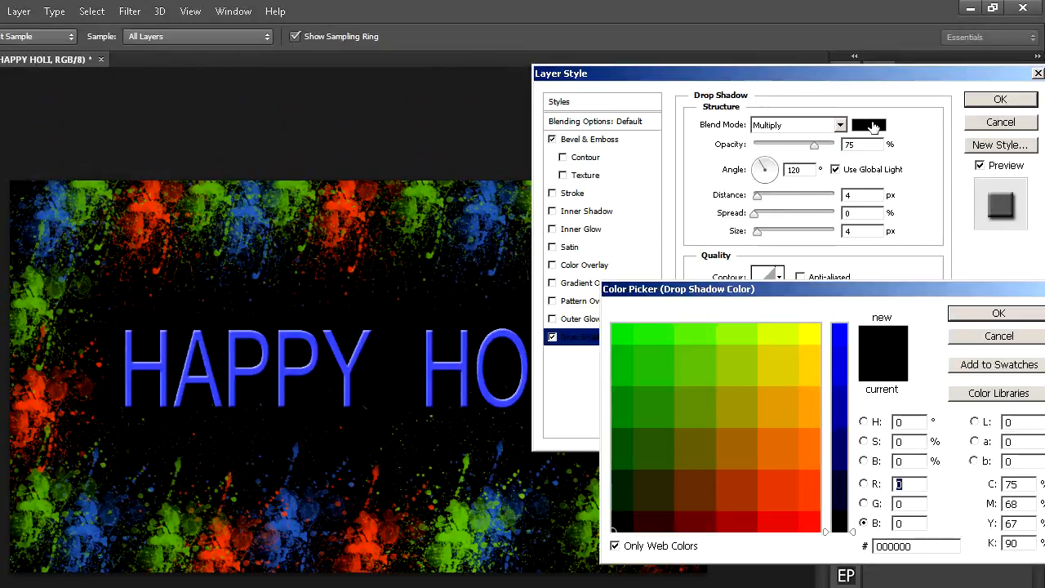
click(654, 370)
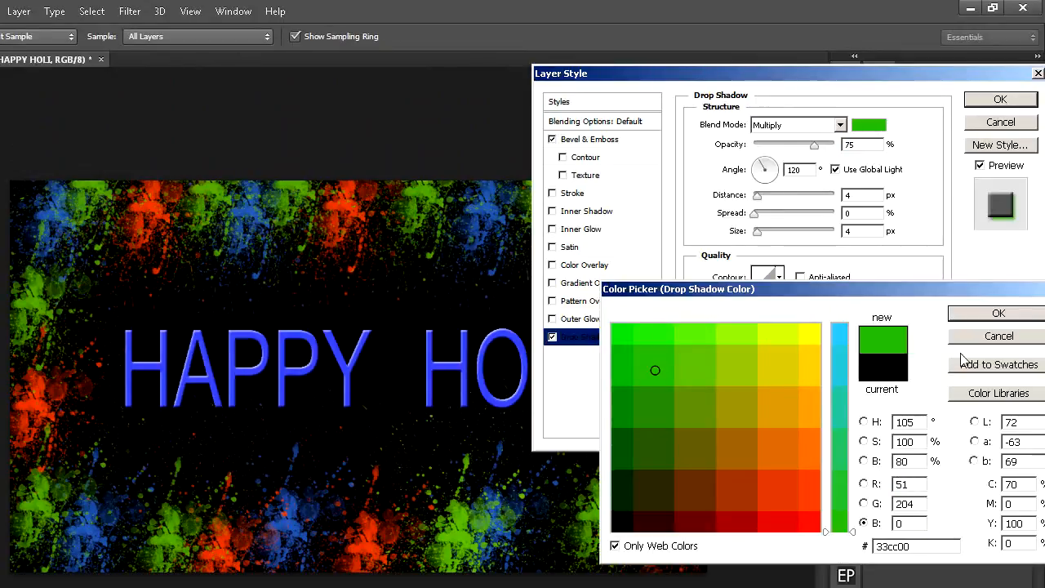
click(999, 315)
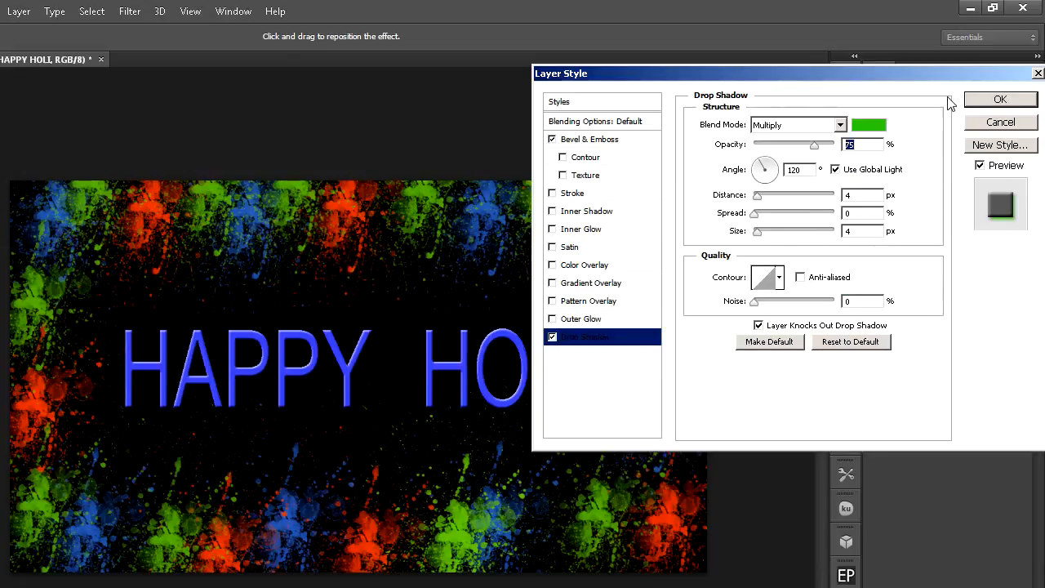
- Add a bright green (#00ff00) Stroke to the text and apply the layer style
click(572, 194)
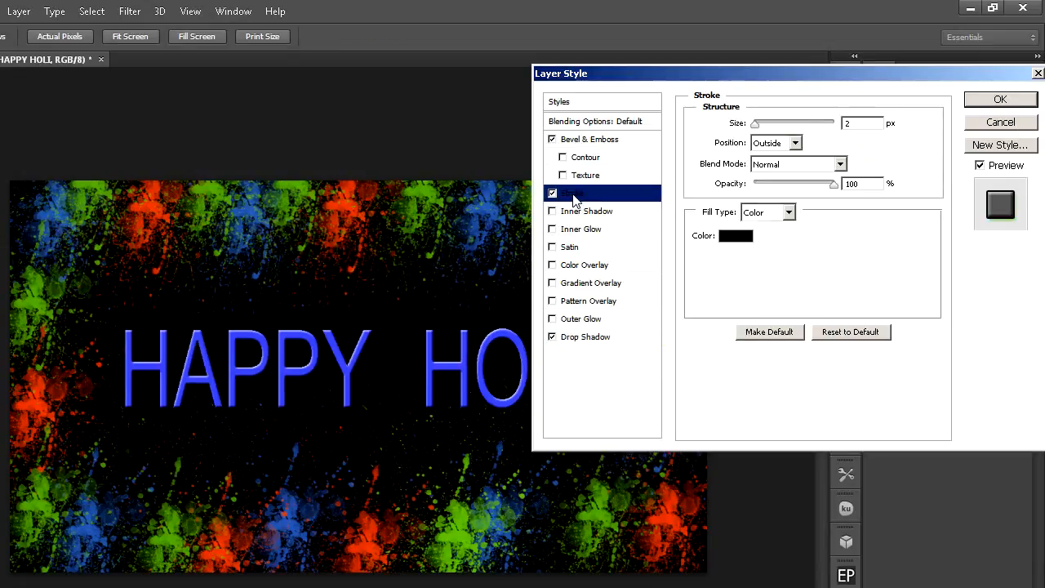
click(729, 237)
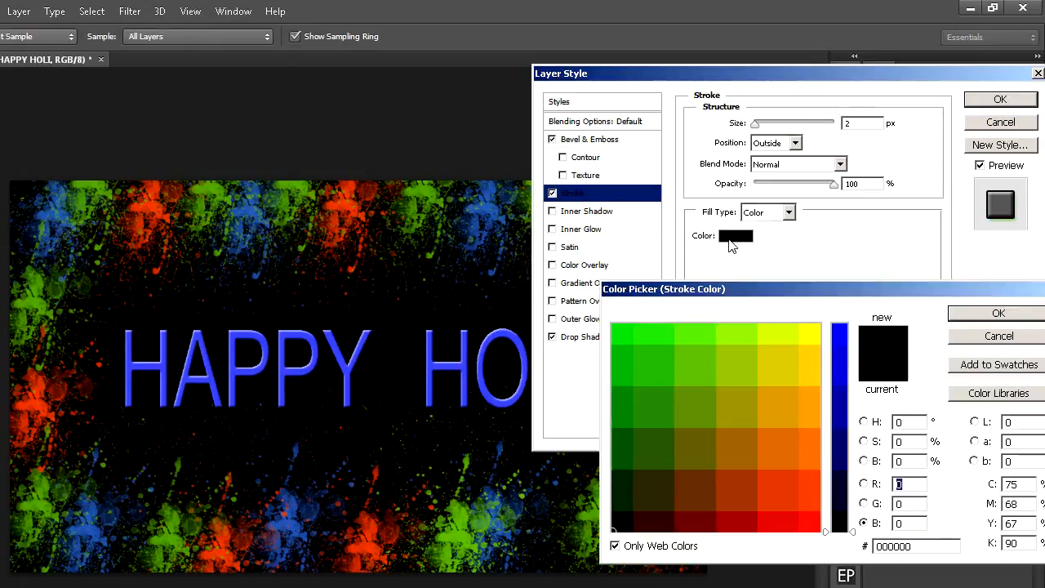
click(629, 342)
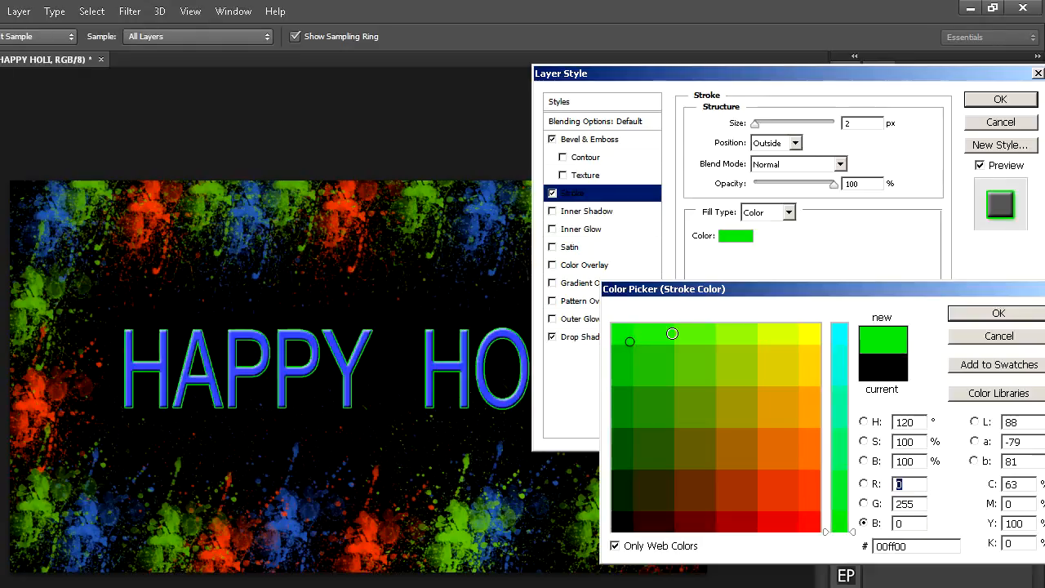
click(971, 316)
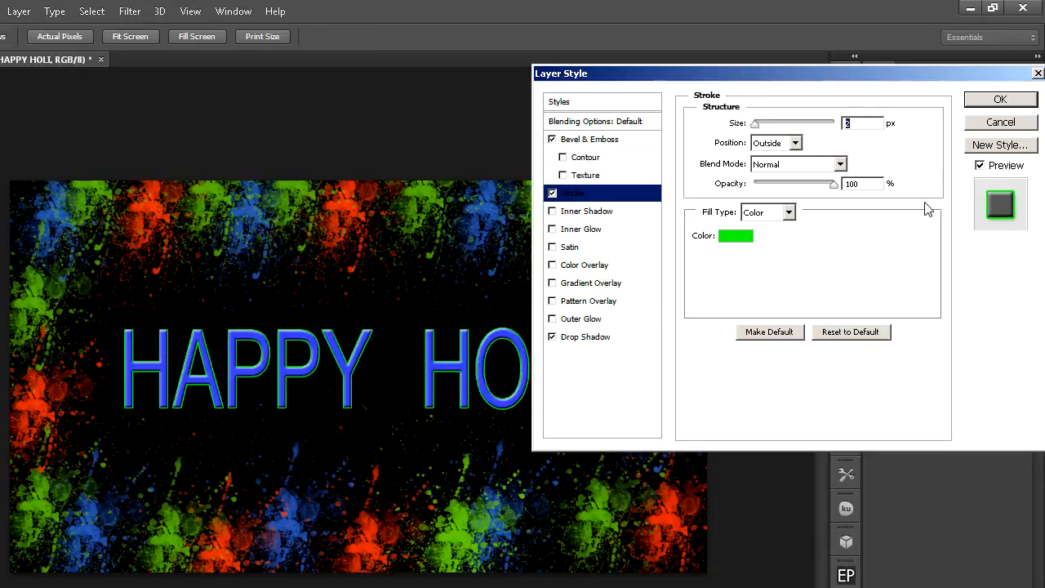
click(1004, 99)
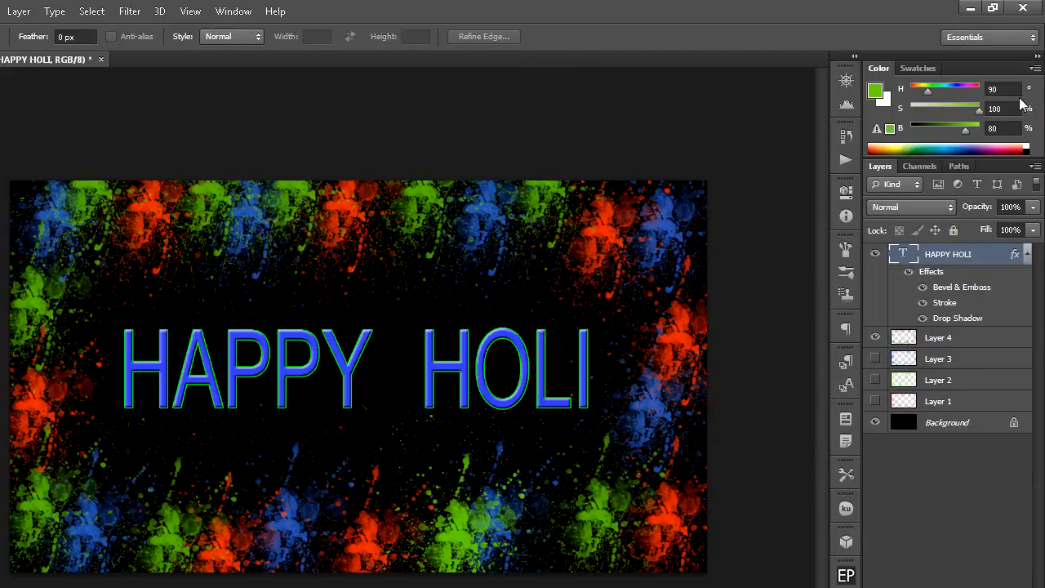
drag(904, 268, 908, 258)
ctrl+click(906, 258)
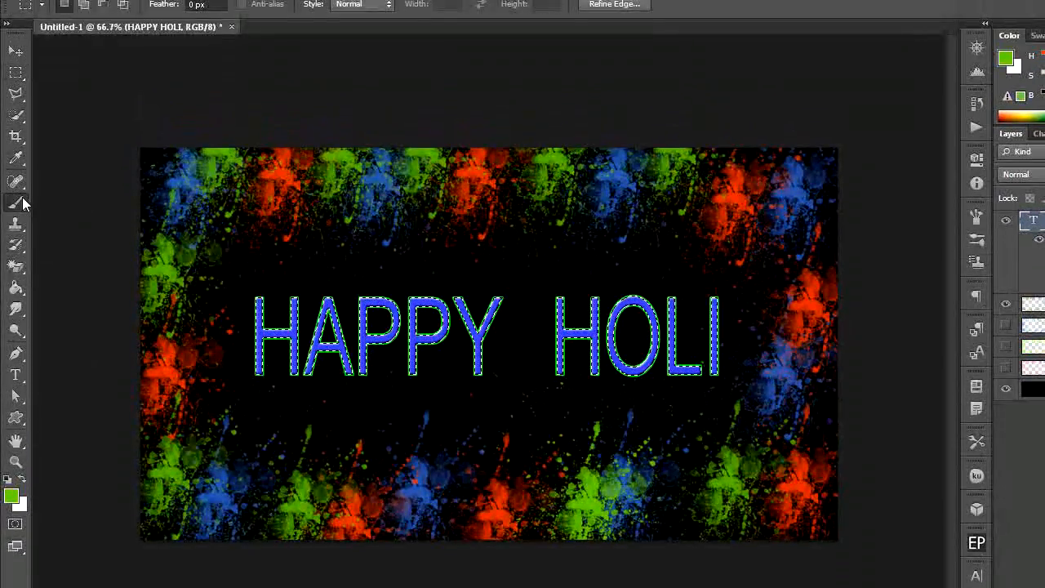
key(b)
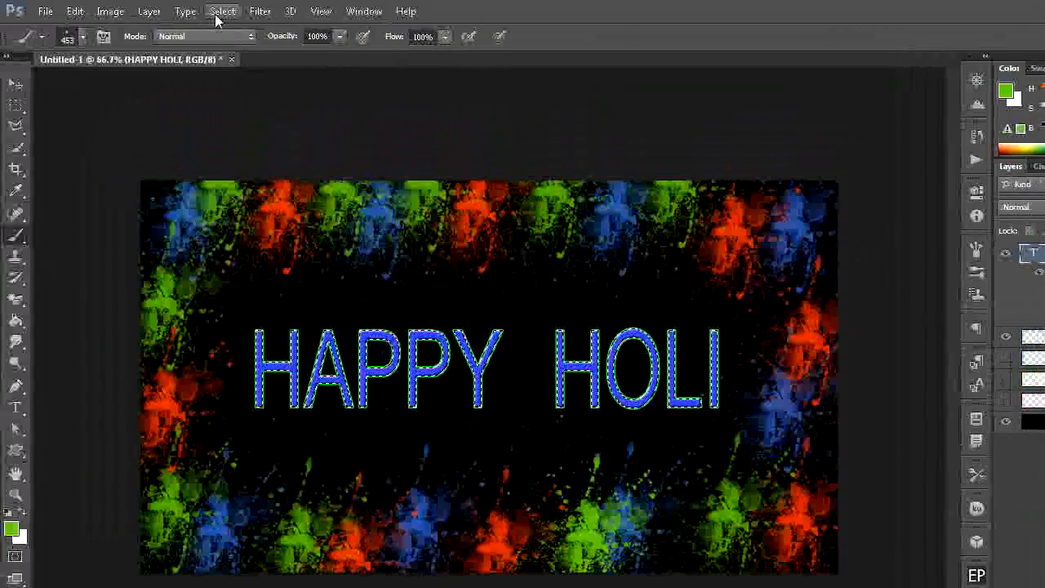
click(221, 12)
click(237, 43)
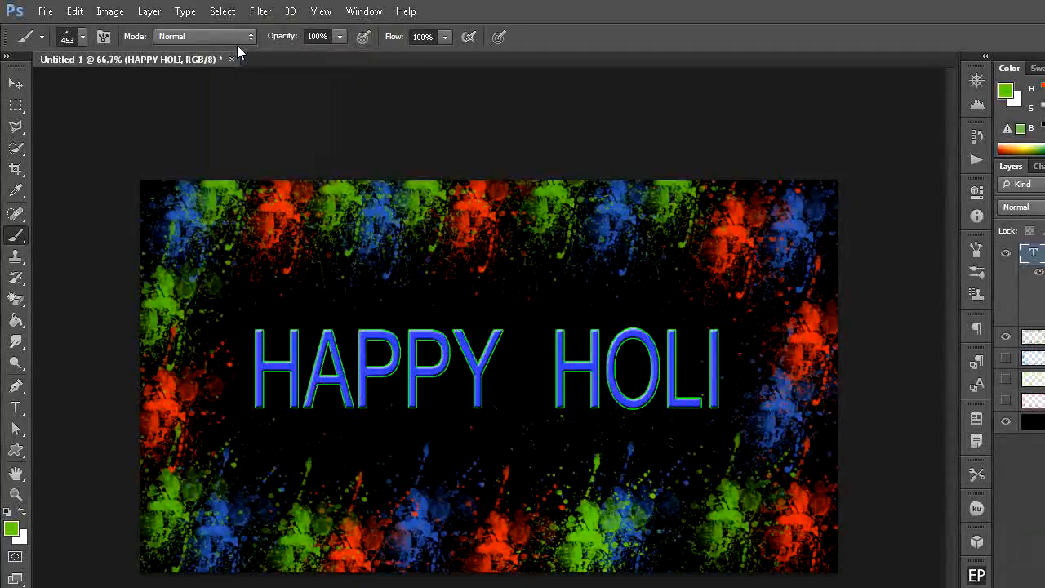
- Create a frame animation in the Timeline and set its first frame to show Layer 1 and hide Layer 4
click(363, 11)
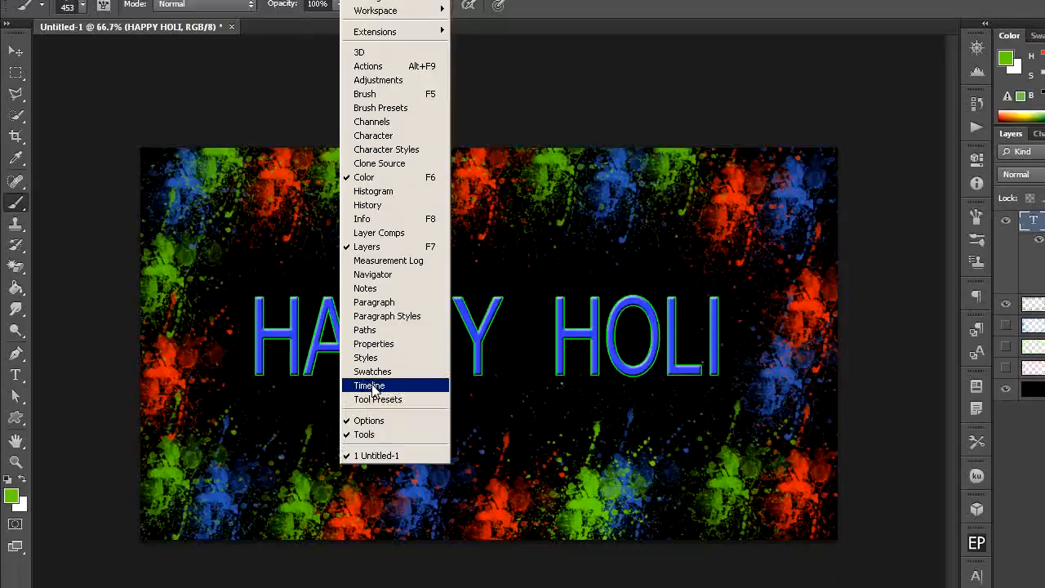
click(372, 386)
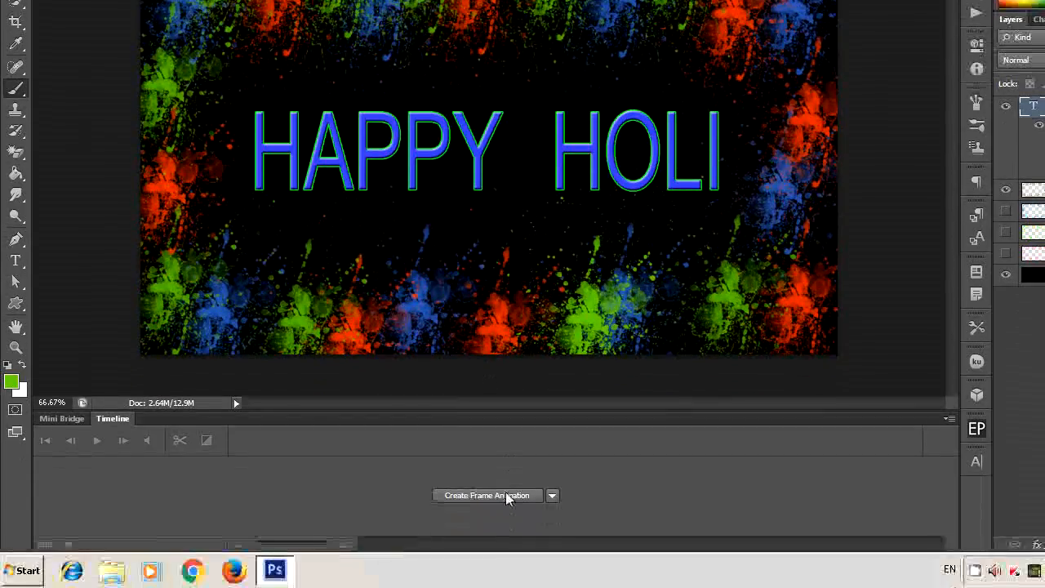
click(505, 496)
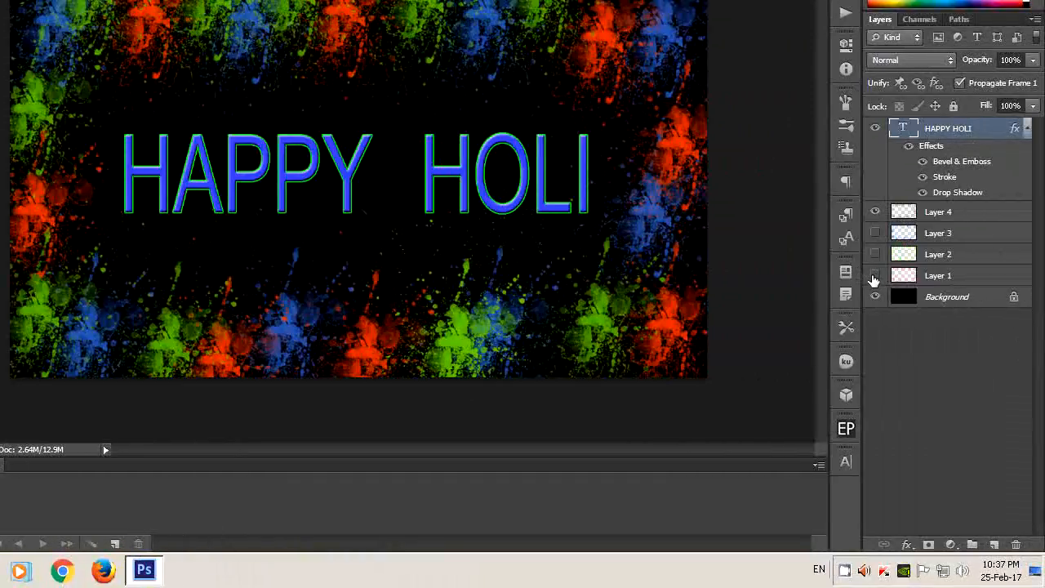
click(874, 278)
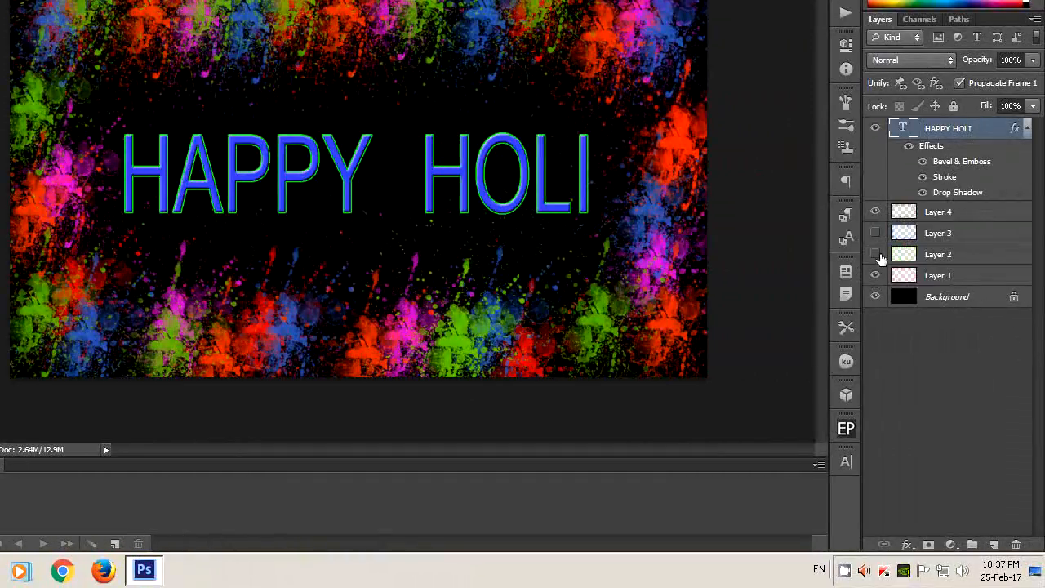
click(875, 213)
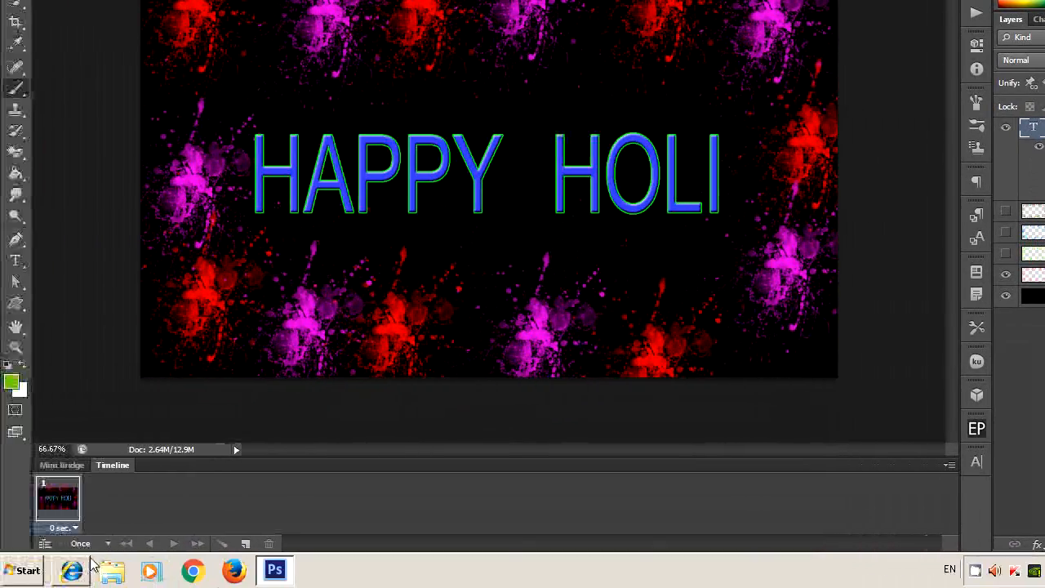
- Add a second animation frame that shows Layer 2 and hides Layer 1
click(249, 545)
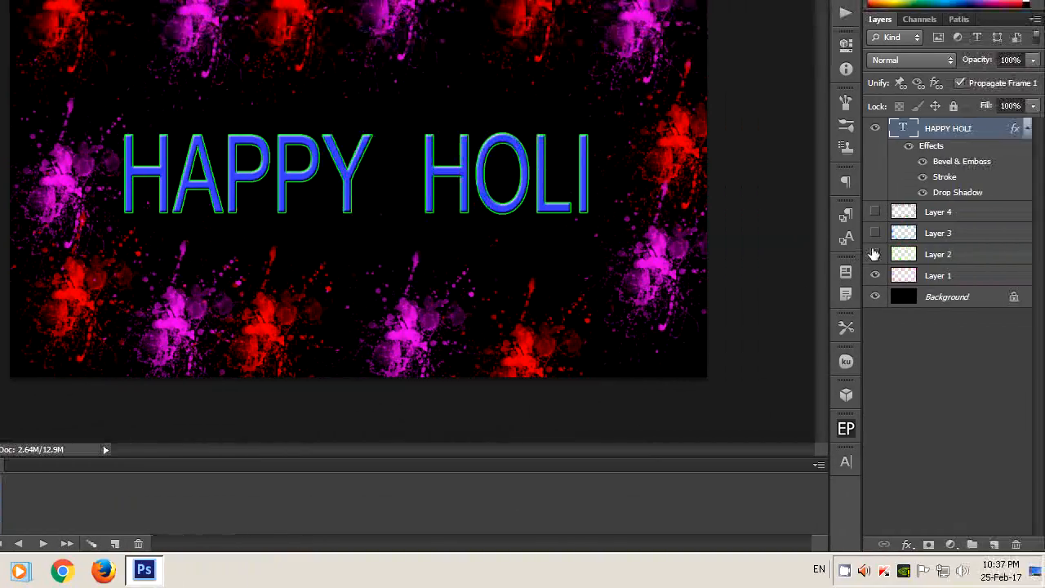
click(923, 254)
click(876, 277)
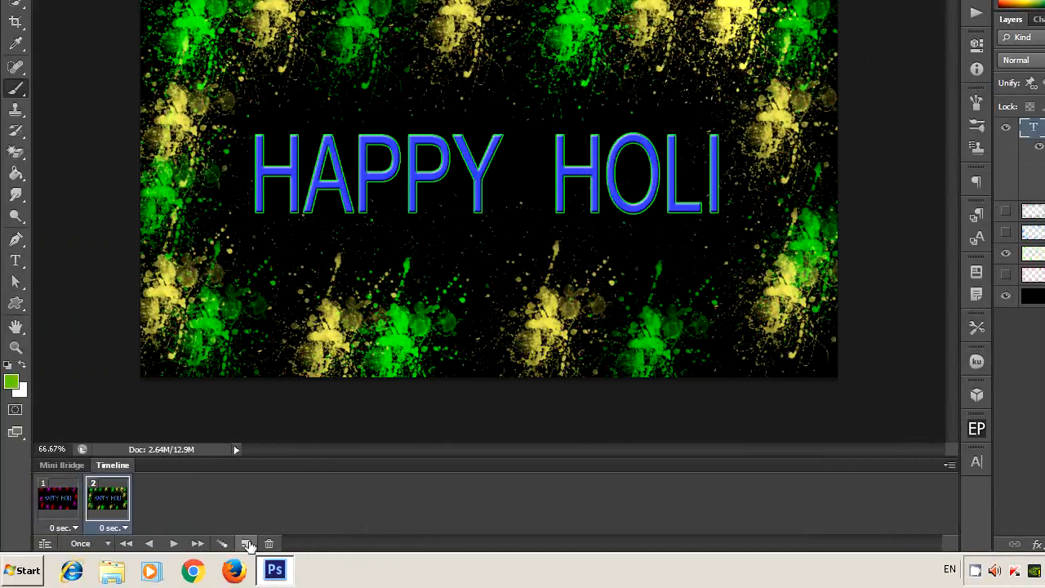
- Add a third animation frame that shows Layer 3 and hides Layer 2
click(249, 544)
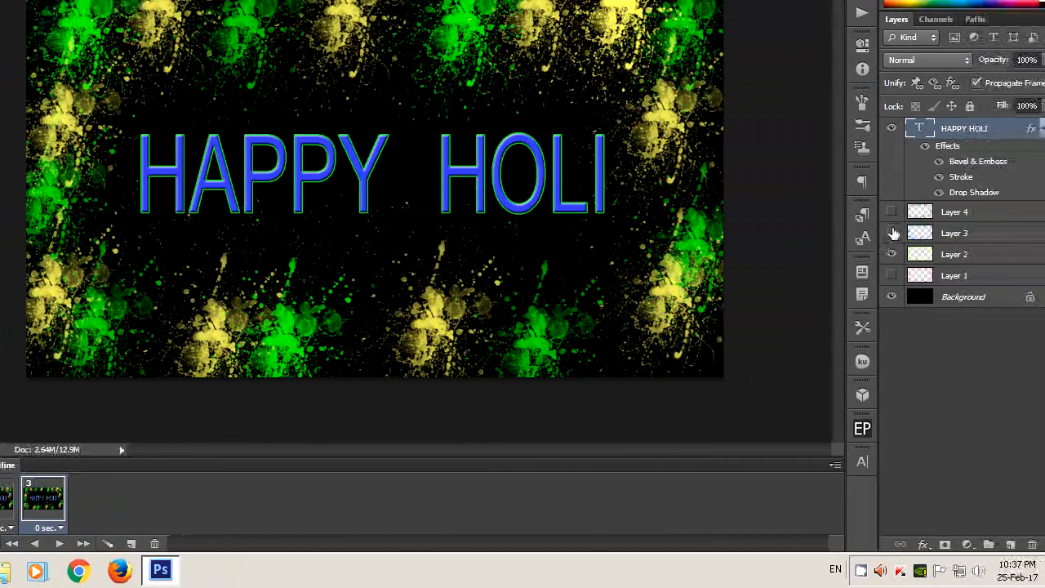
click(891, 233)
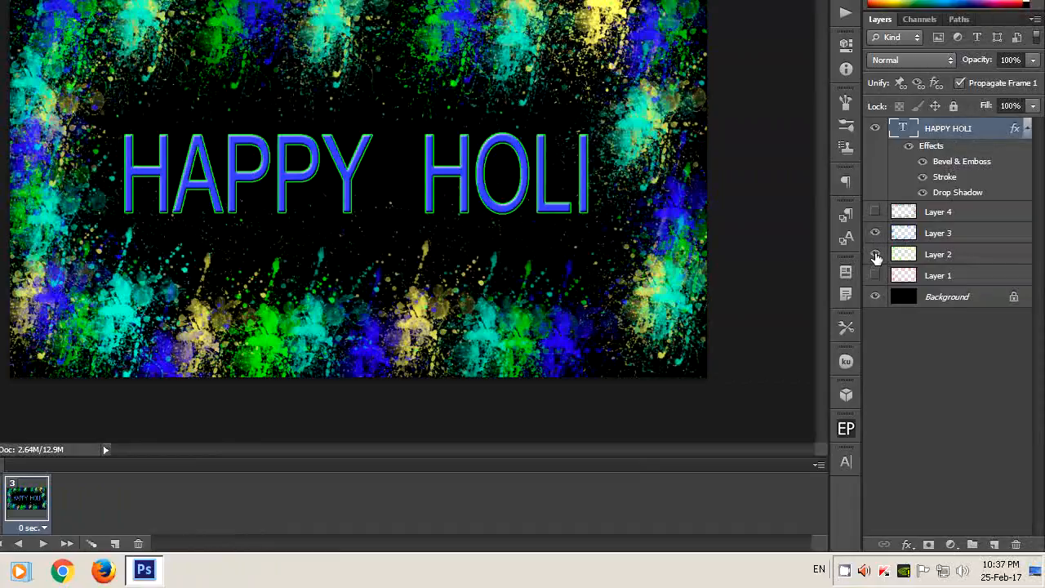
click(875, 255)
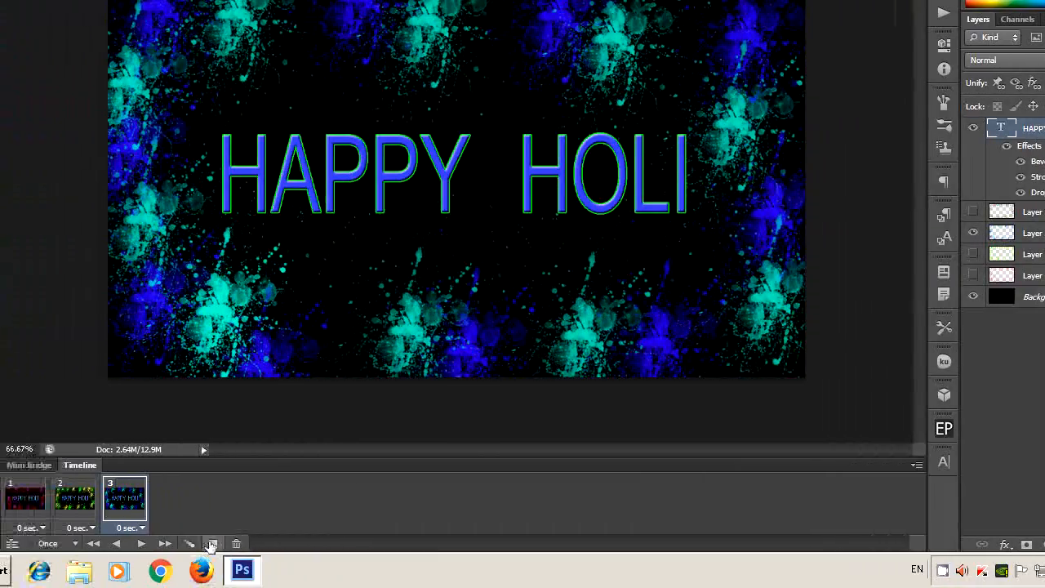
- Add a fourth animation frame that shows Layer 4 and hides Layer 3
click(211, 543)
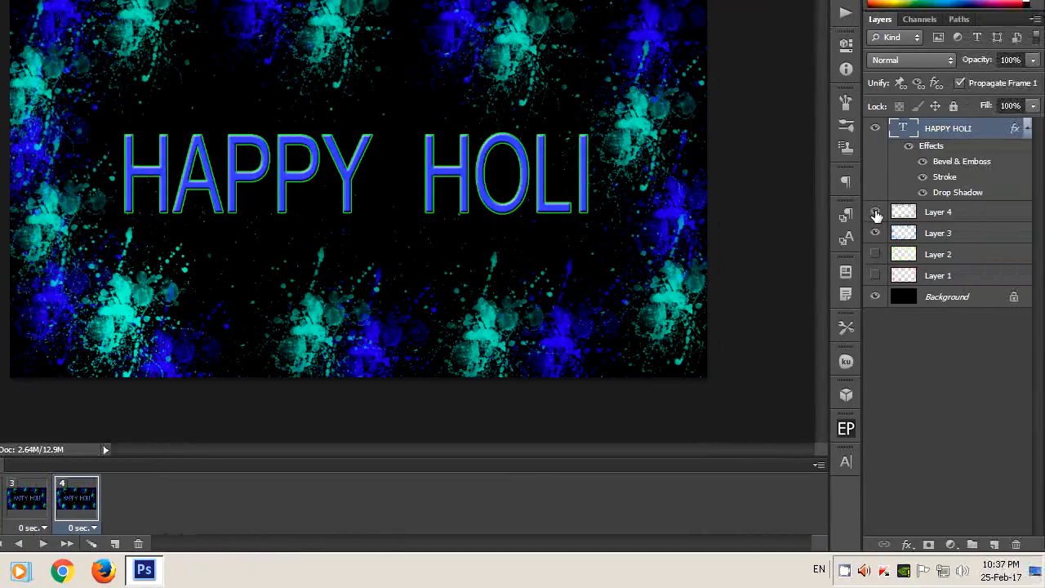
click(990, 212)
click(989, 233)
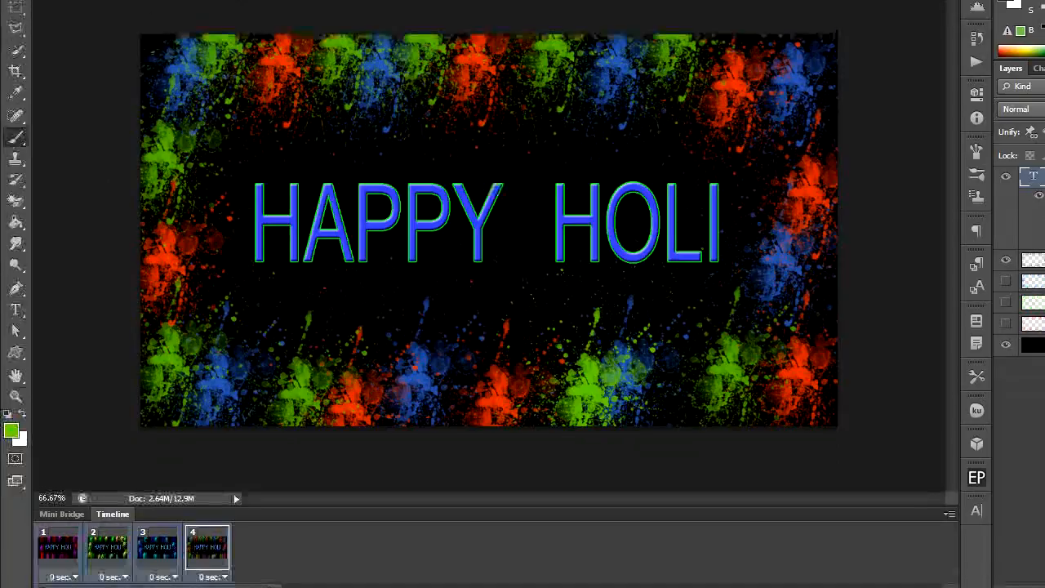
- Set the animation to loop forever and give all four frames a delay of 2 seconds
click(80, 587)
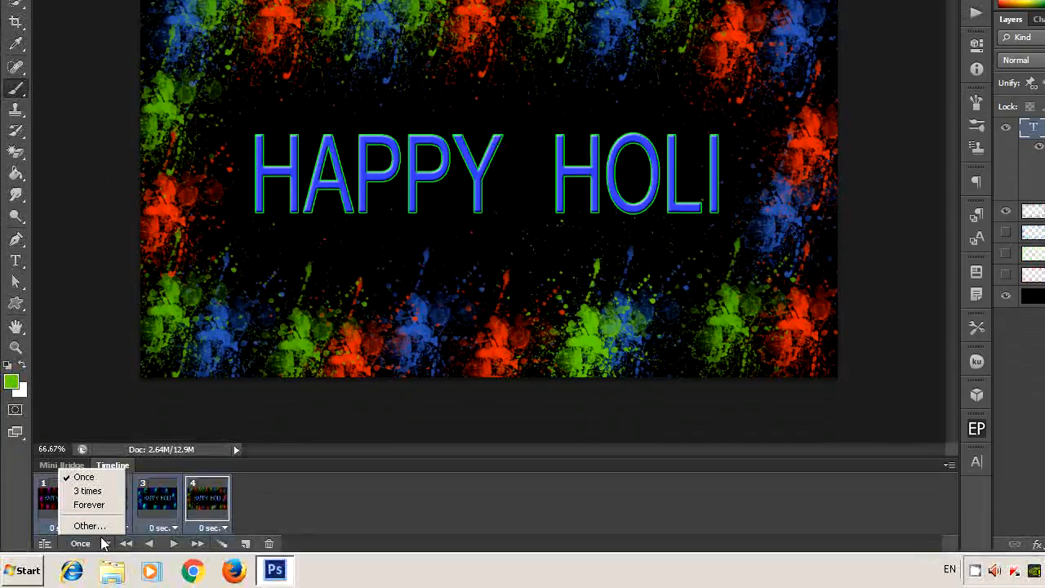
click(65, 553)
click(57, 500)
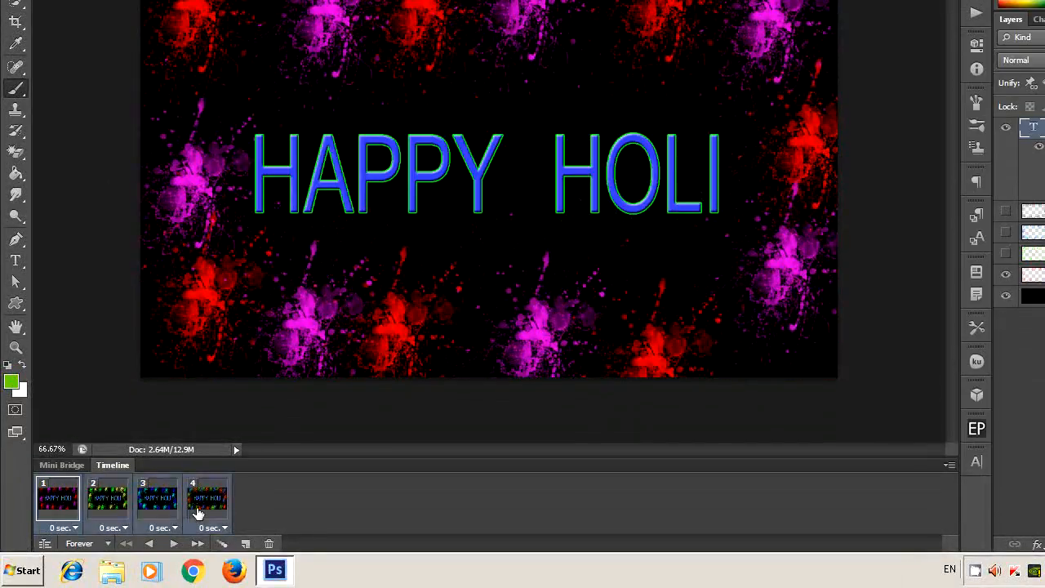
click(221, 529)
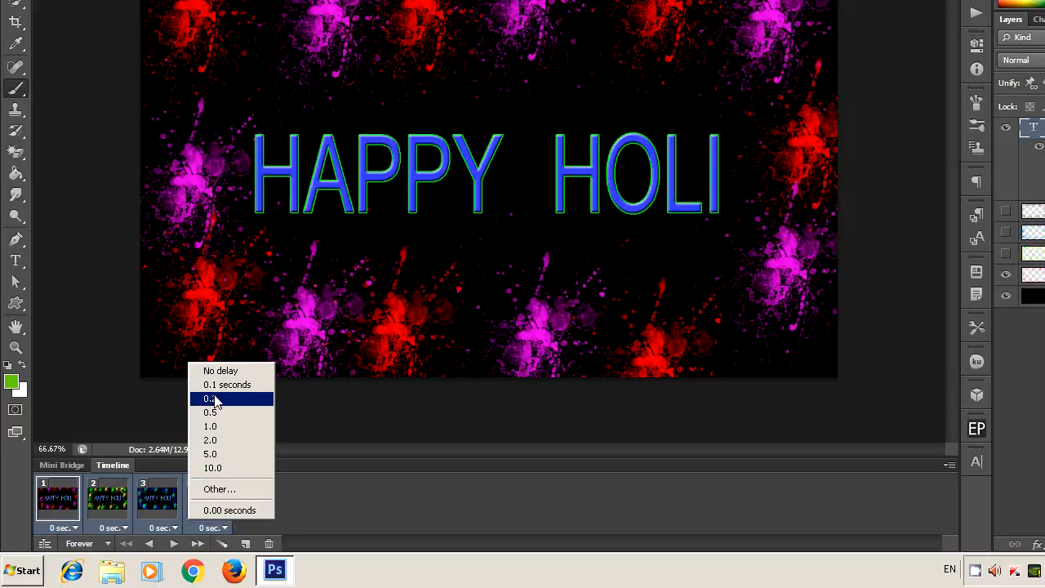
click(216, 440)
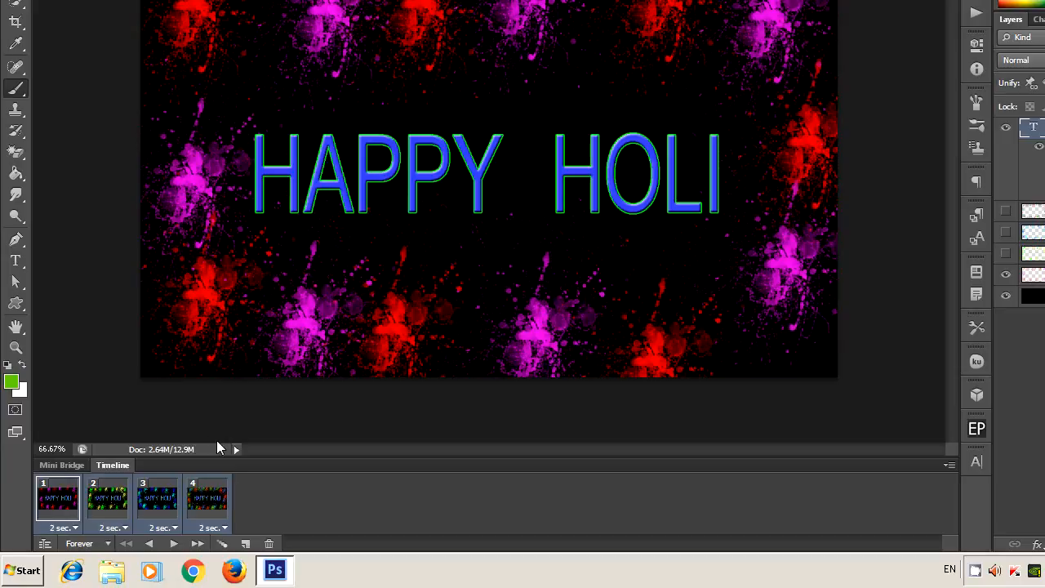
- Preview the animation from the first frame and stop the playback
click(72, 516)
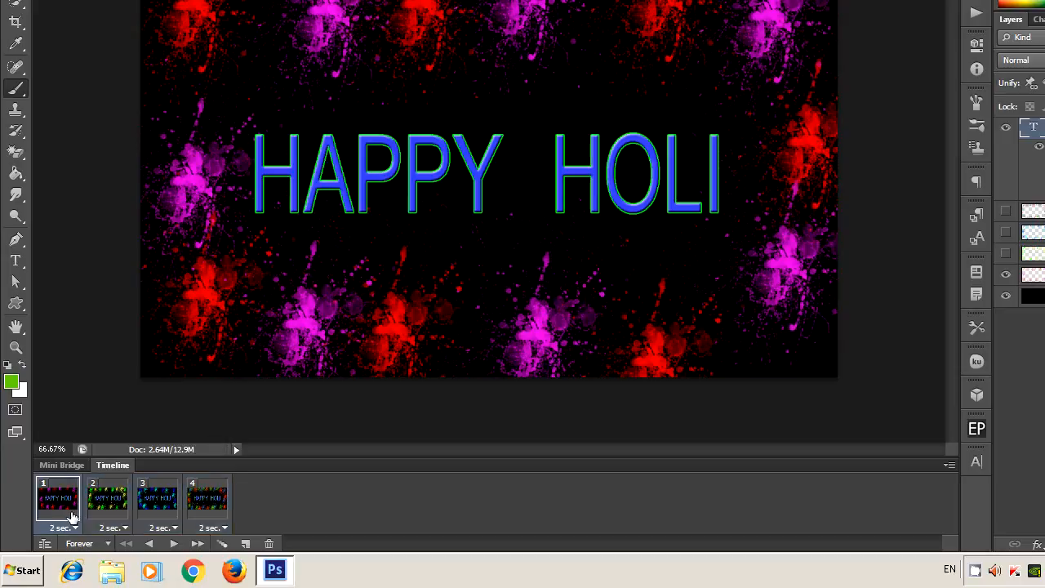
click(173, 545)
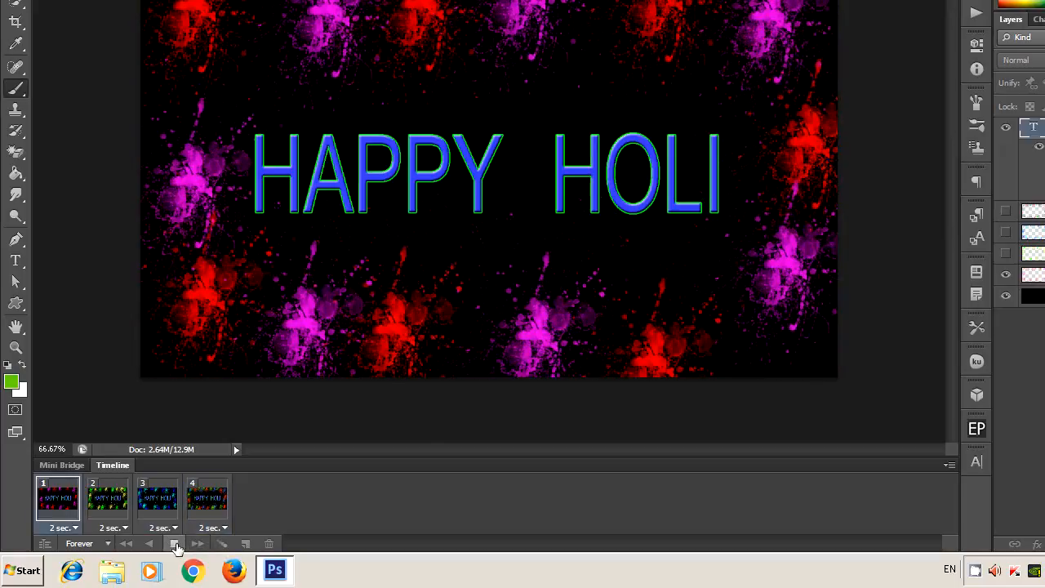
click(175, 546)
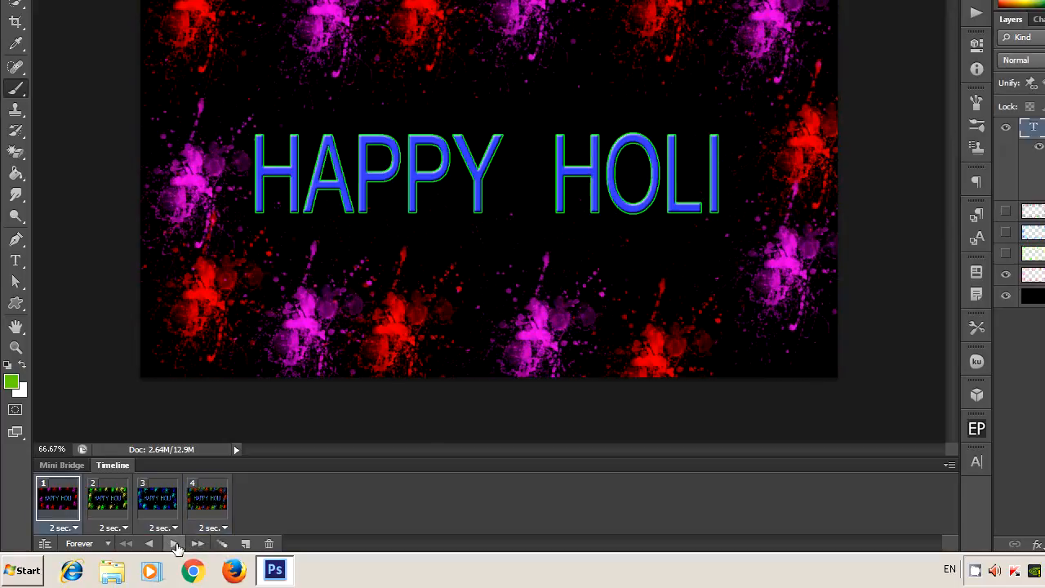
- Set the delay of all four frames to 0.5 seconds and play the animation from the first frame
shift+click(222, 516)
click(225, 529)
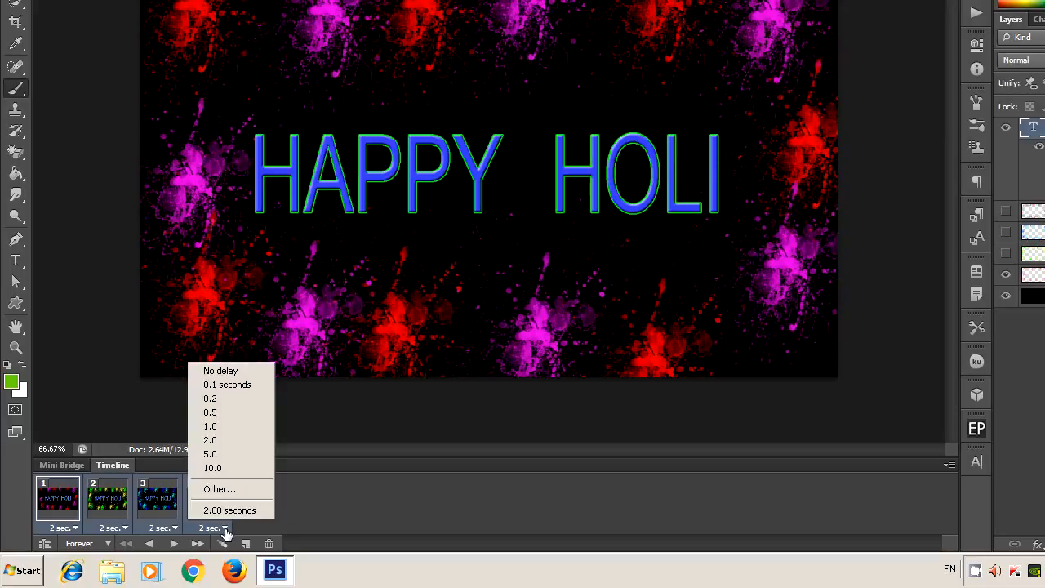
click(213, 412)
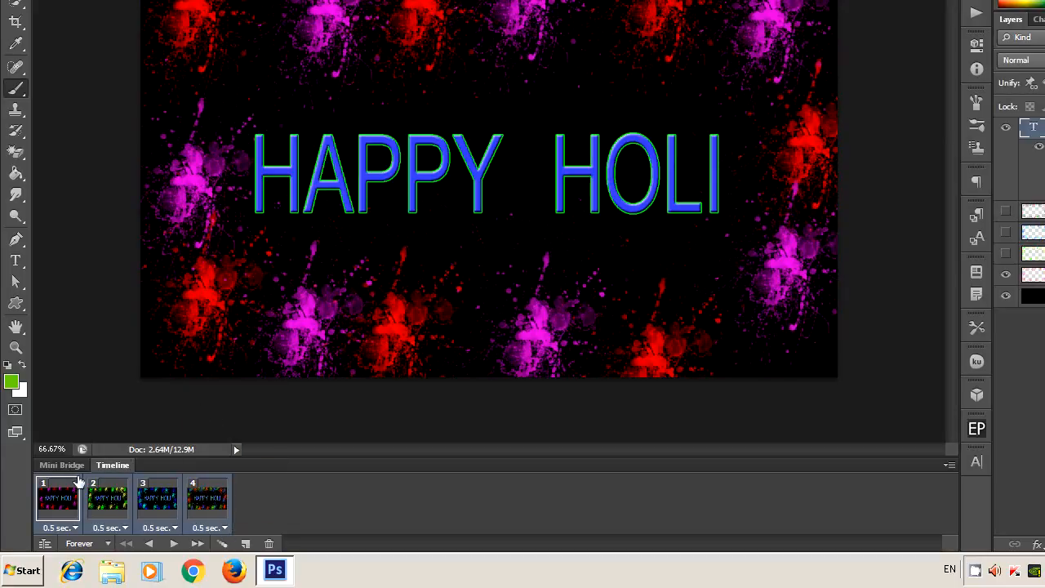
click(59, 495)
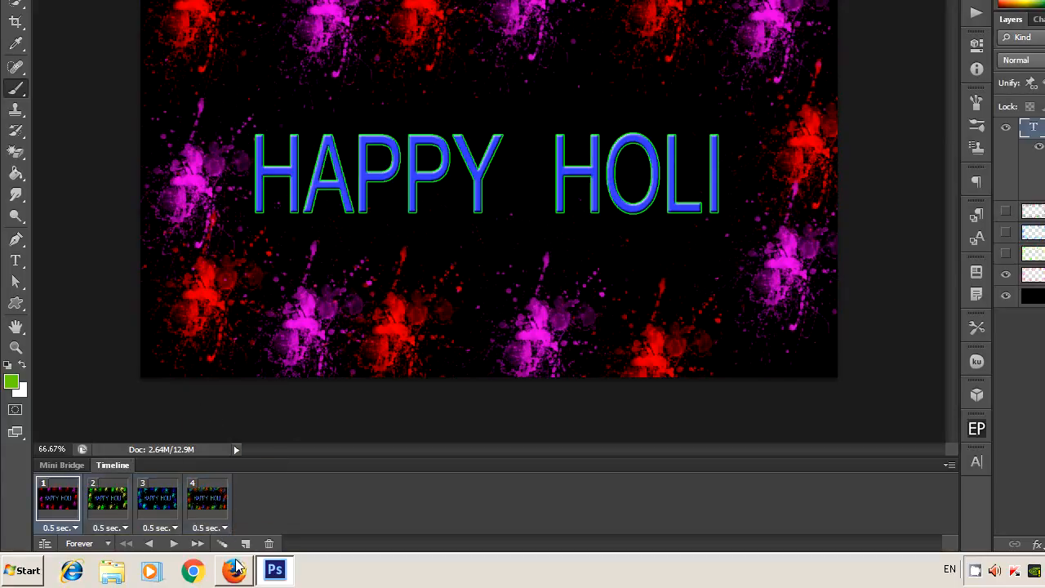
click(174, 543)
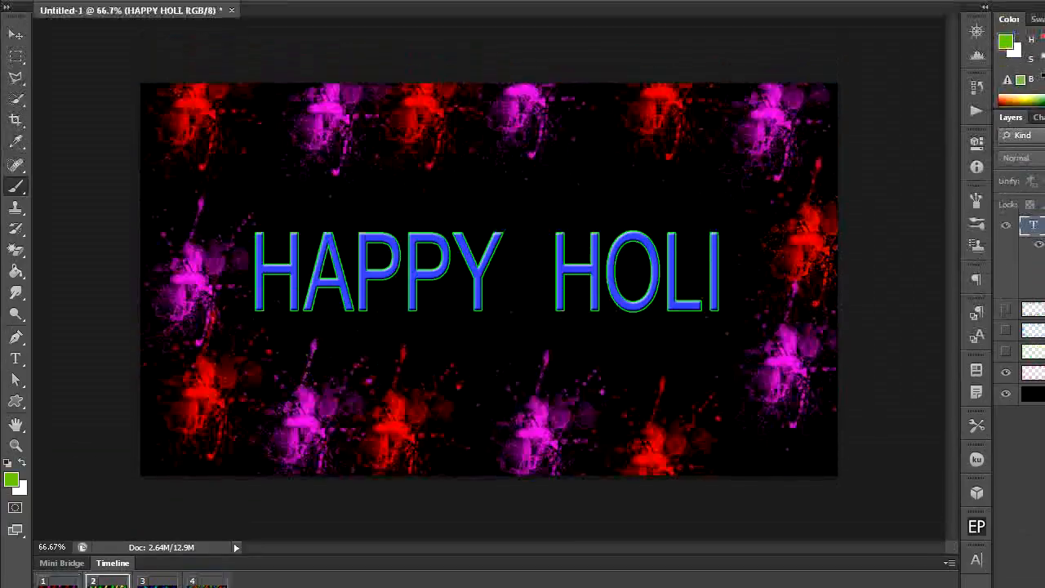
click(45, 13)
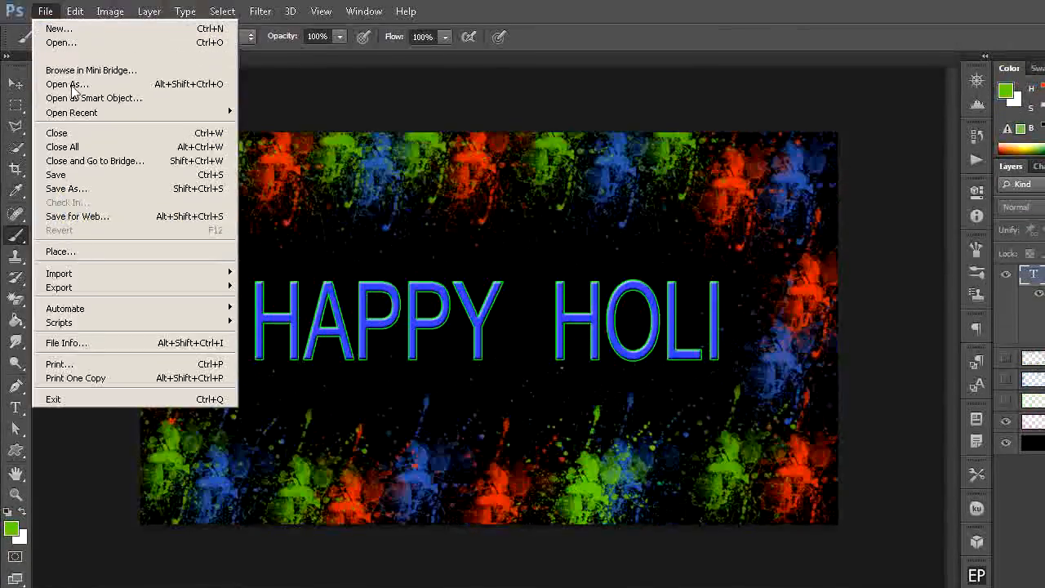
mouse_move(86, 292)
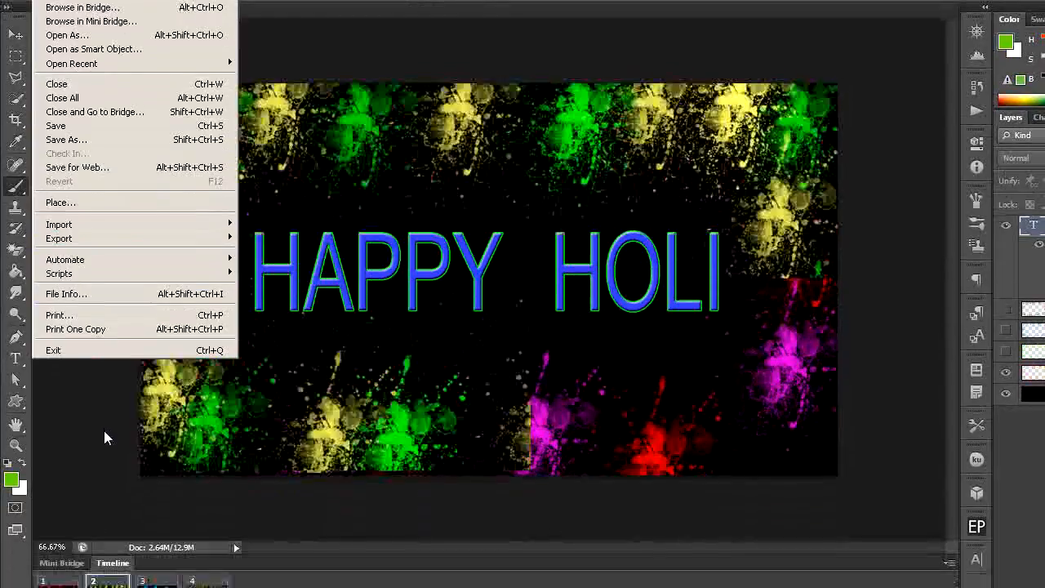
click(104, 430)
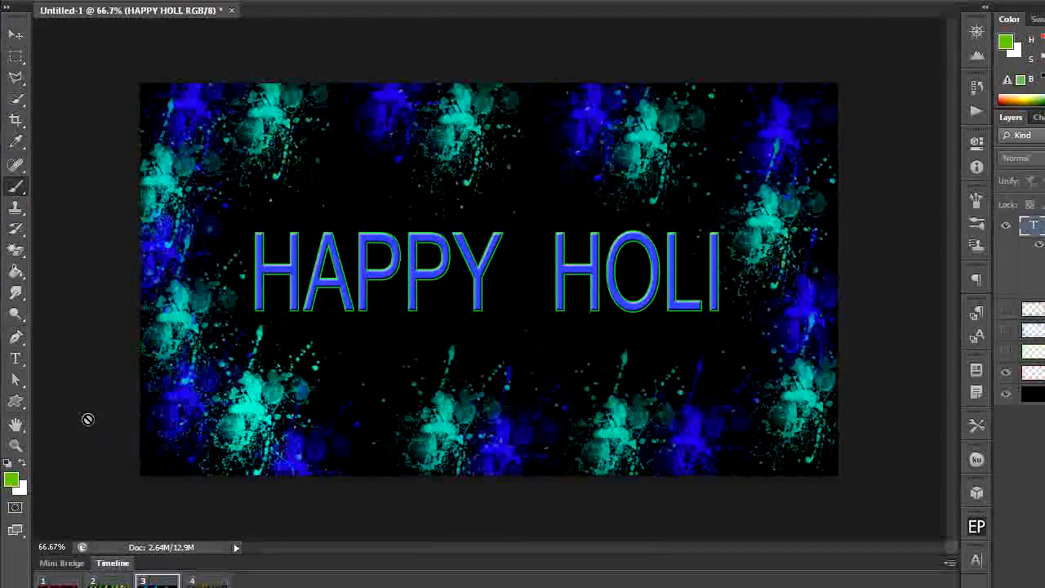